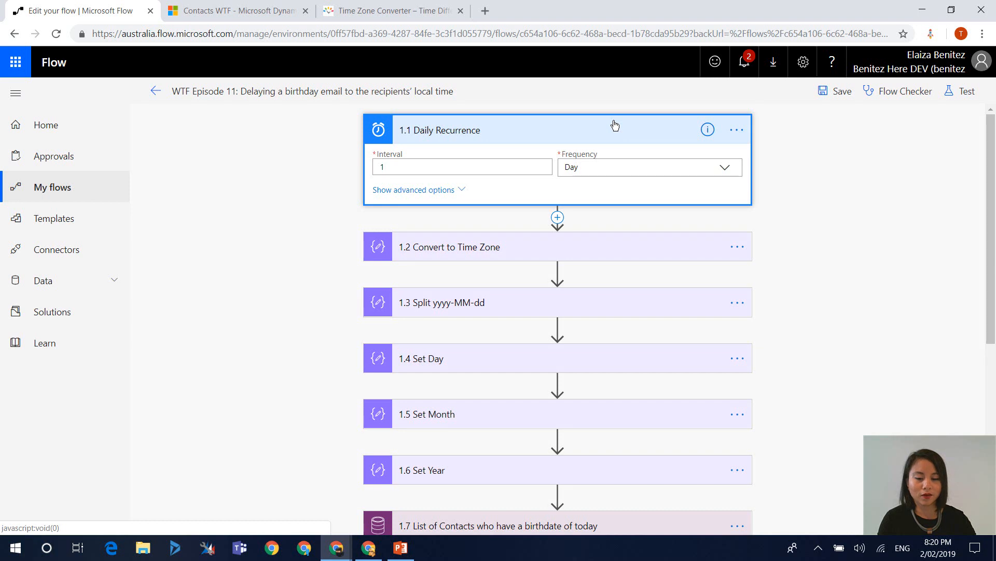
# - Review the advanced options of 1.1 Daily Recurrence and the full convertFromUtc expression, including its date format, in 1.2 Convert to Time Zone
pyautogui.click(464, 190)
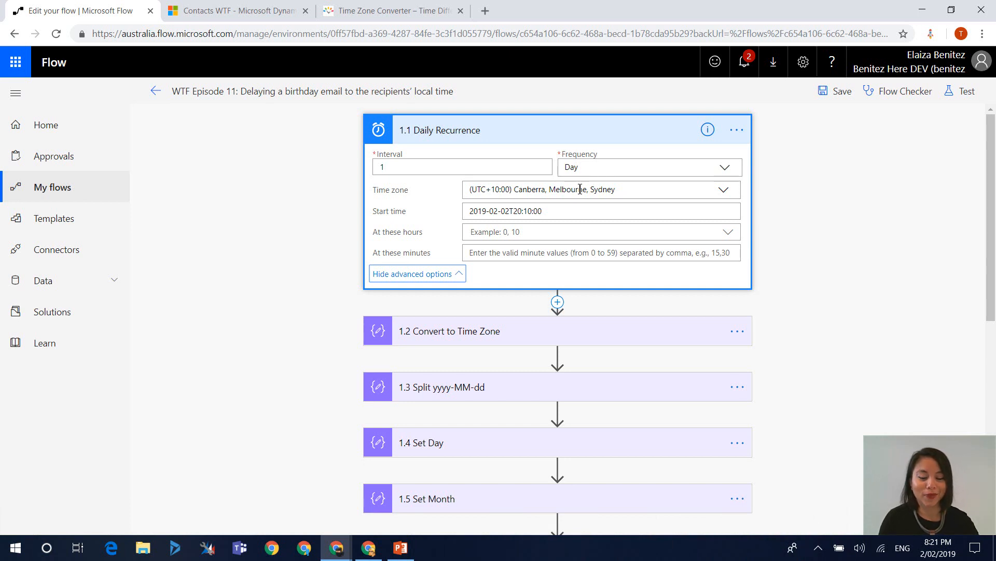
pyautogui.click(476, 336)
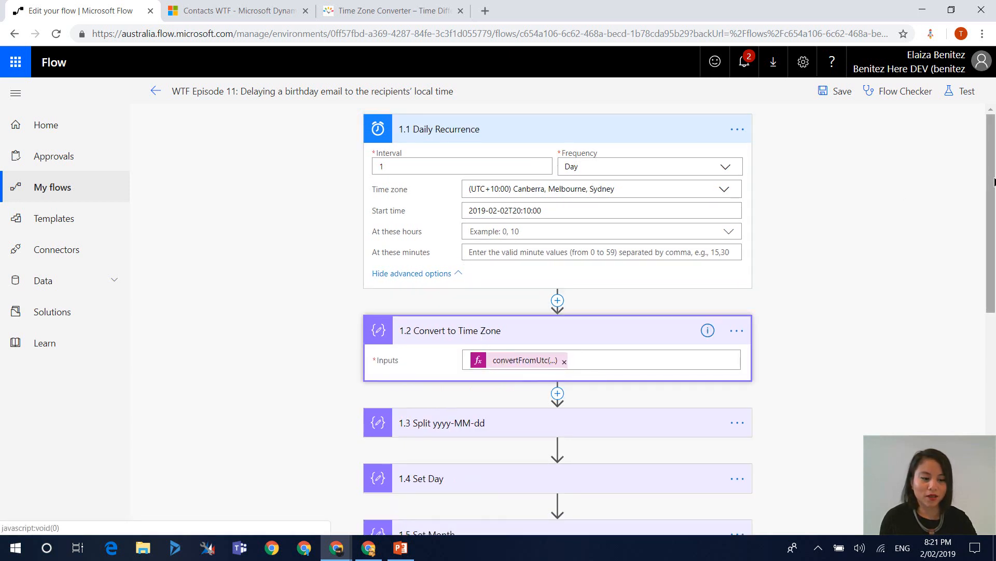
pyautogui.moveTo(989, 189); pyautogui.dragTo(962, 268)
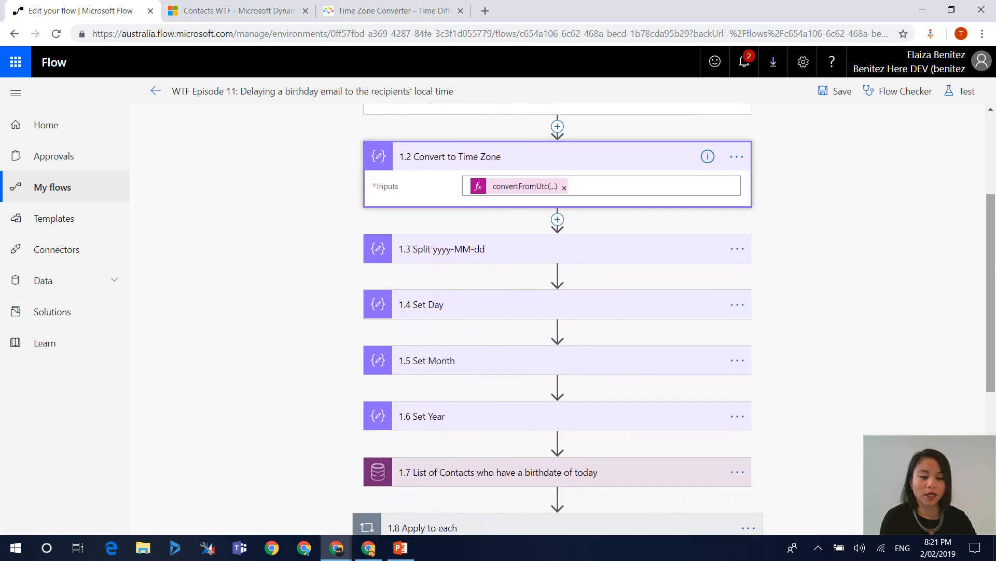
pyautogui.click(532, 183)
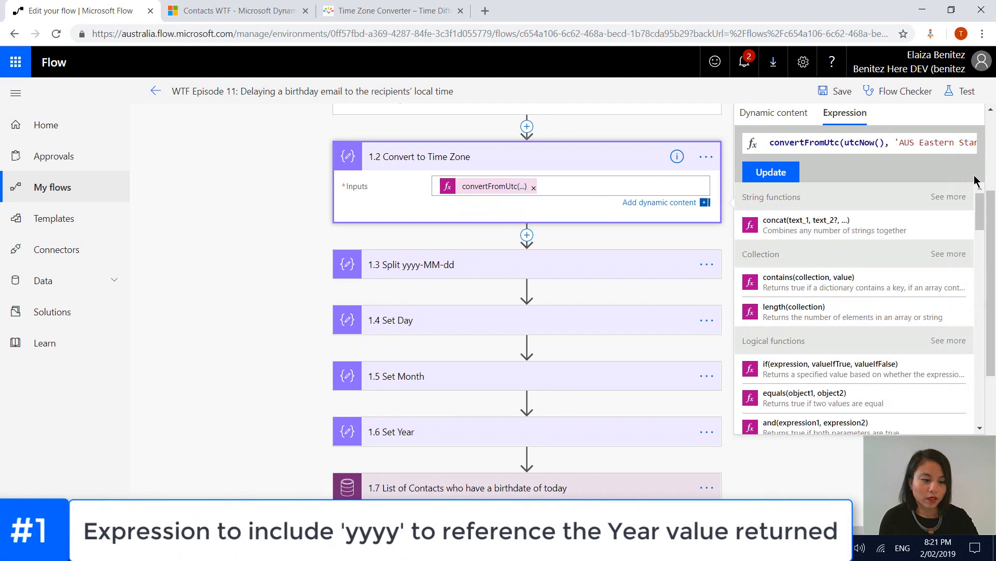
pyautogui.doubleClick(950, 143)
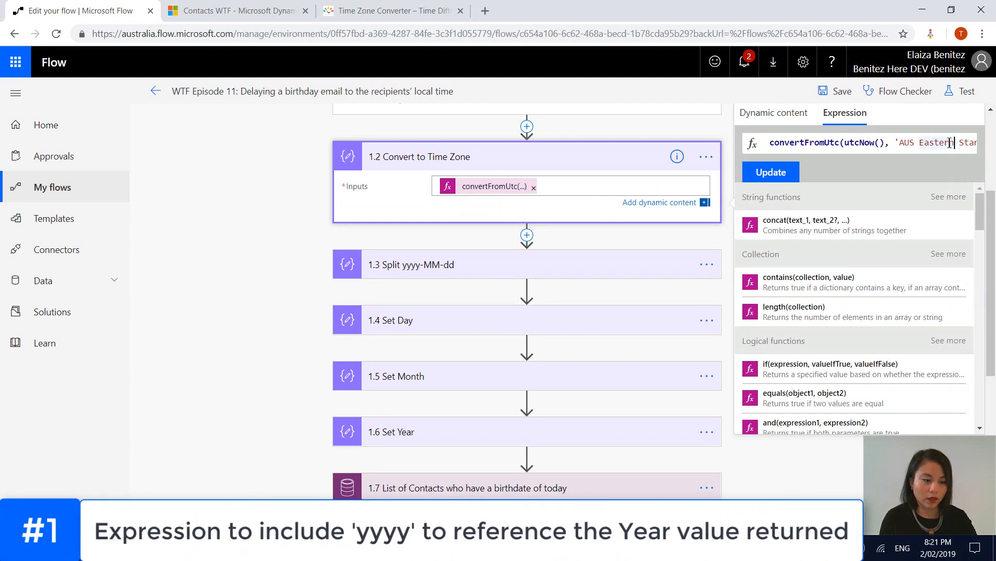
pyautogui.press('Right')
pyautogui.press('Right')
pyautogui.press('Right')
pyautogui.press('Right')
pyautogui.press('Right')
pyautogui.press('Right')
pyautogui.press('Right')
pyautogui.press('Right')
pyautogui.press('Right')
pyautogui.press('Right')
pyautogui.press('Right')
pyautogui.press('Right')
pyautogui.press('Right')
pyautogui.press('Right')
pyautogui.press('Right')
pyautogui.press('Right')
pyautogui.press('Right')
pyautogui.press('Right')
pyautogui.press('Right')
pyautogui.press('Right')
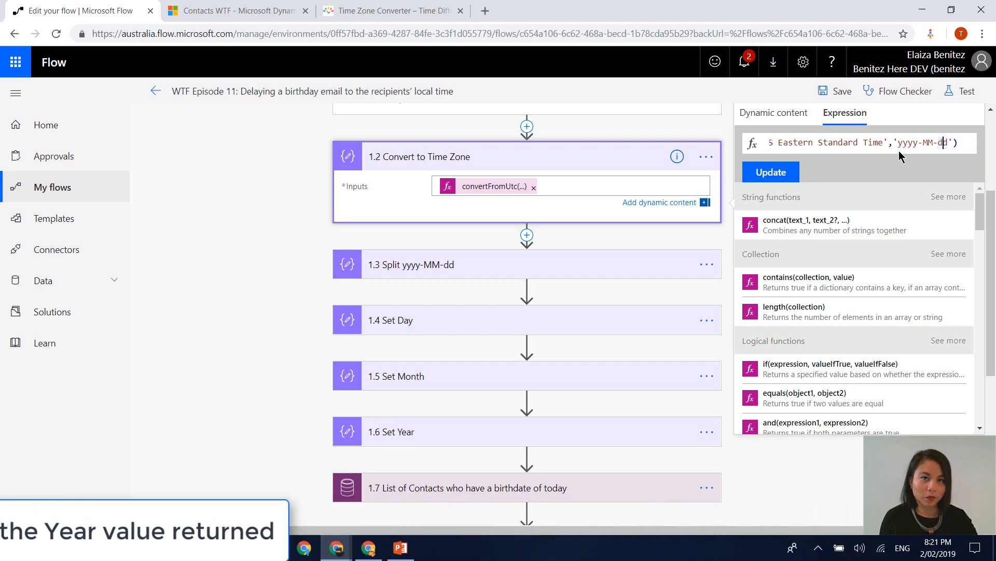
pyautogui.click(291, 256)
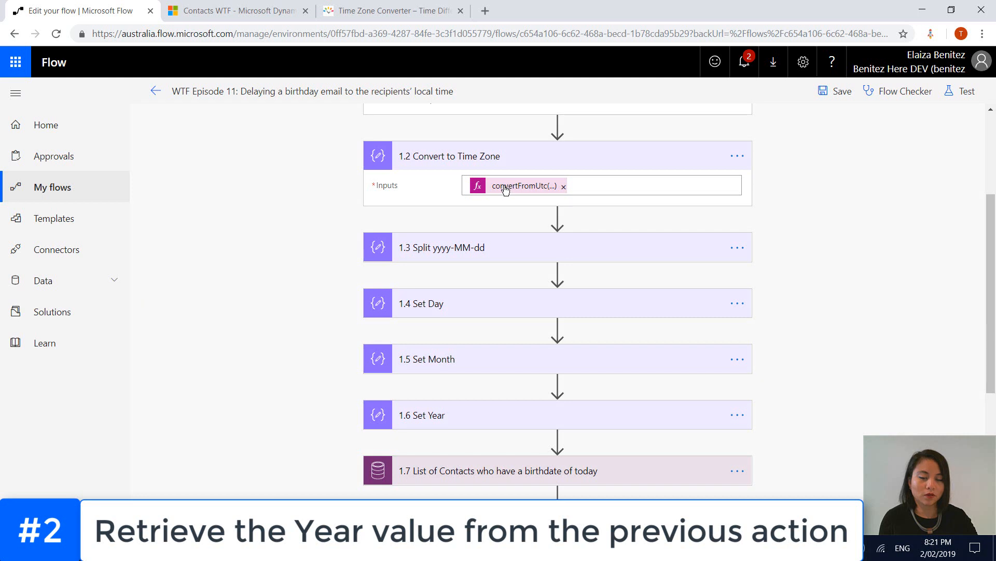
# - Examine the advanced options and Filter Query of the 1.7 List of Contacts action, then collapse it
pyautogui.scroll(-5, 839, 344)
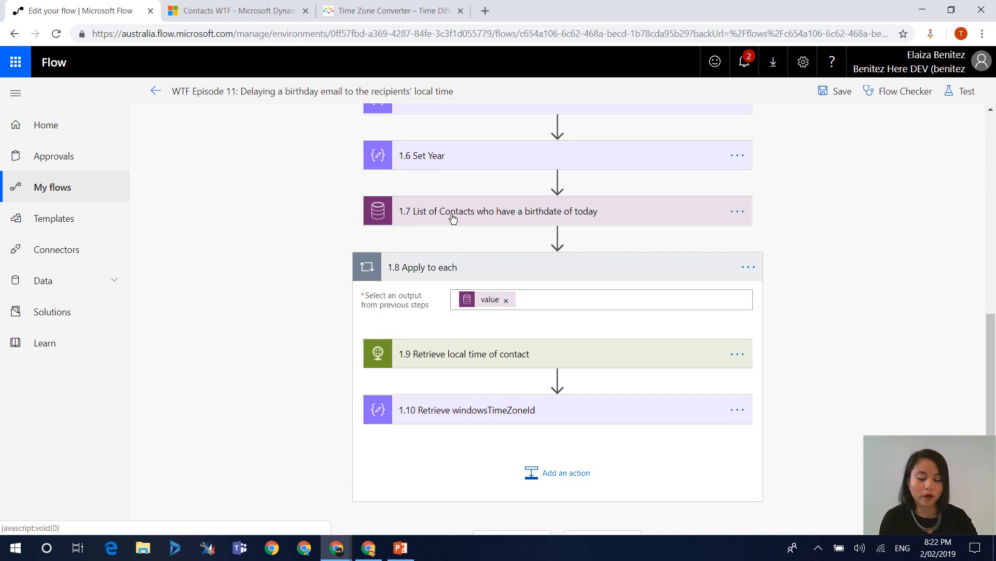
pyautogui.click(452, 218)
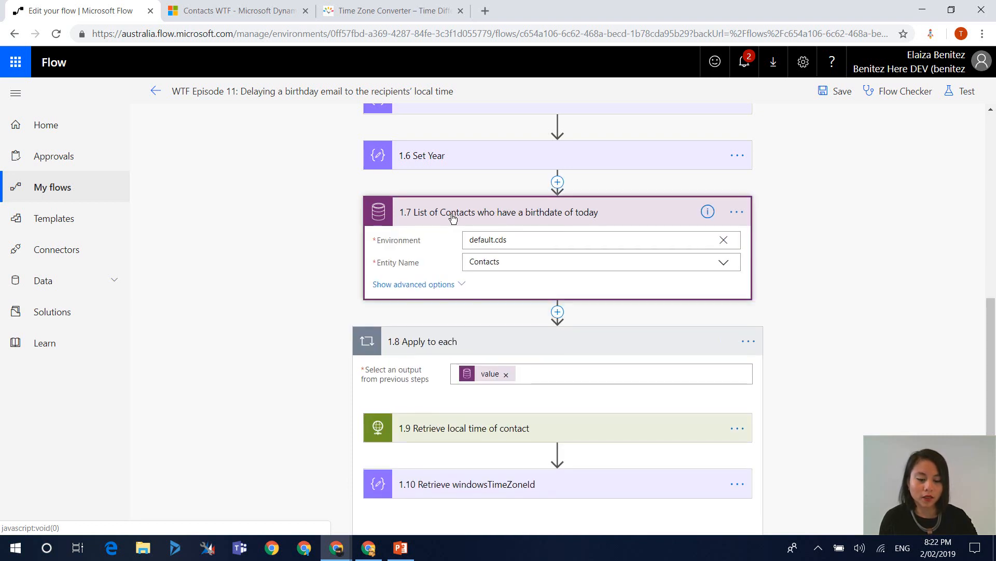
pyautogui.click(462, 283)
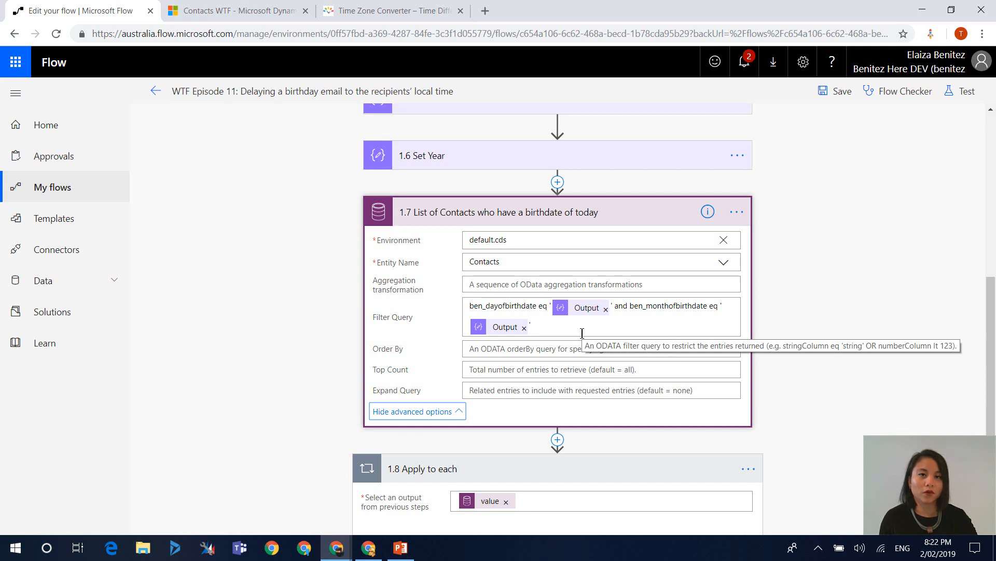
pyautogui.click(495, 215)
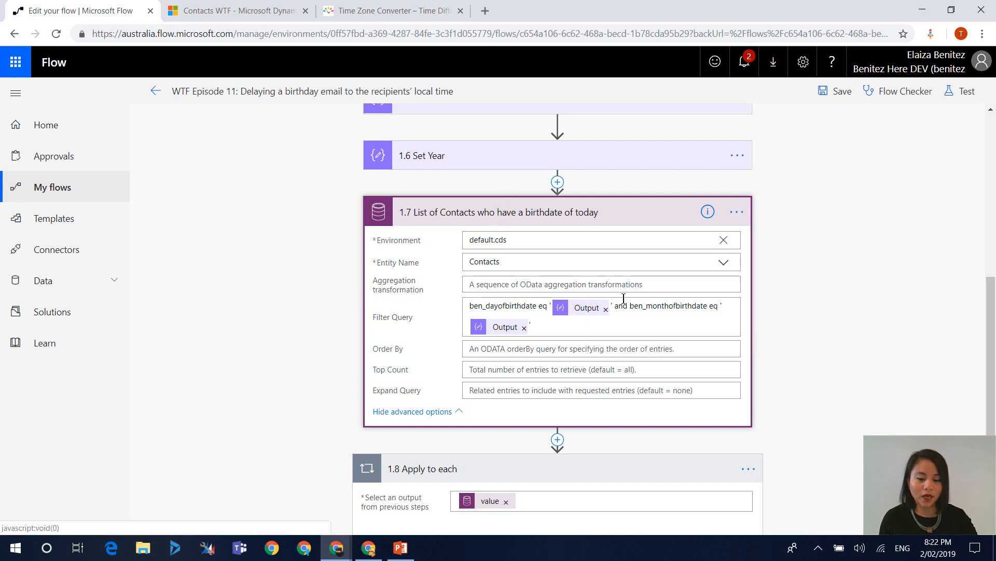
pyautogui.scroll(-1, 779, 354)
pyautogui.click(779, 354)
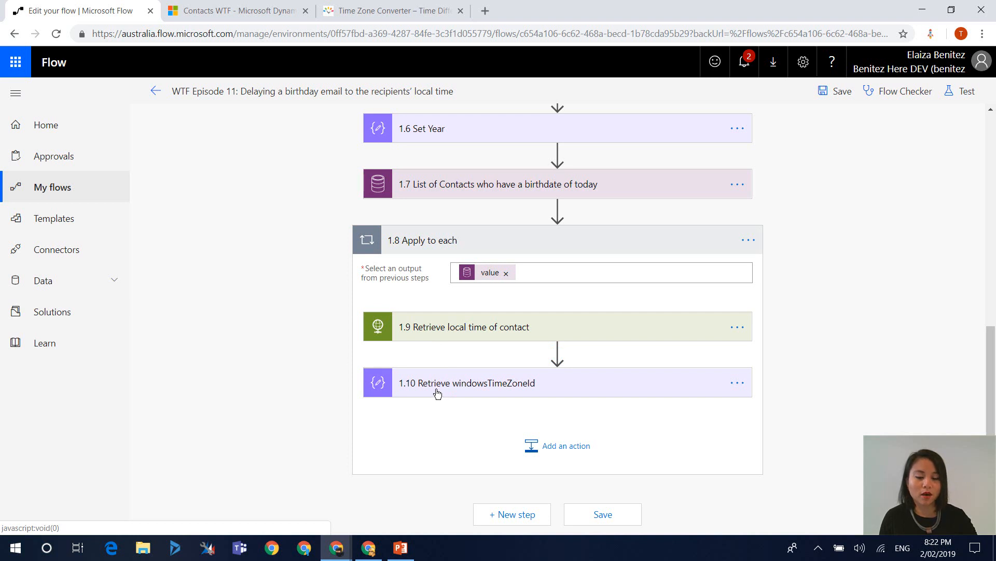
# - Examine the request method and URI of the 1.9 Retrieve local time of contact action, then collapse it
pyautogui.click(445, 329)
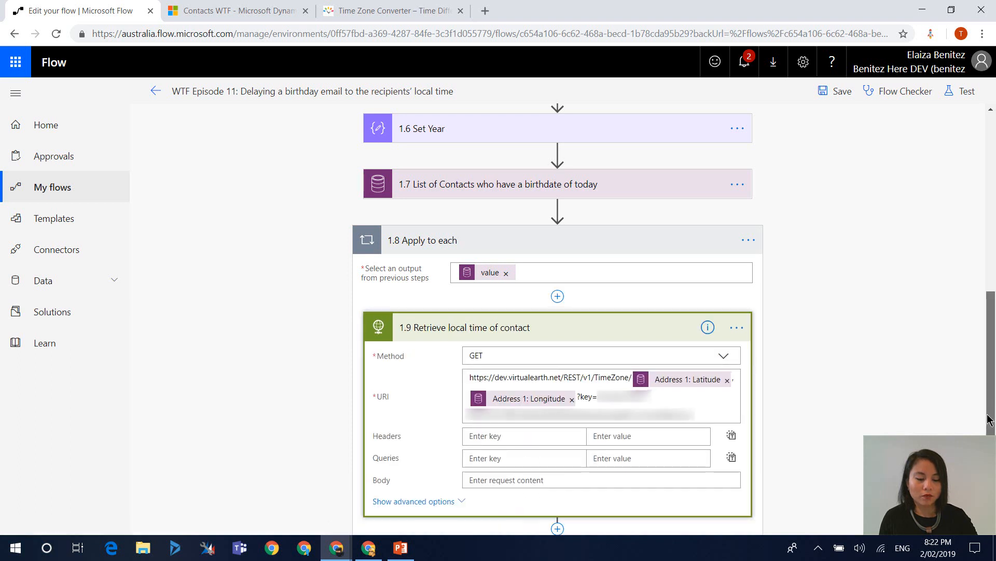
pyautogui.scroll(-1, 989, 421)
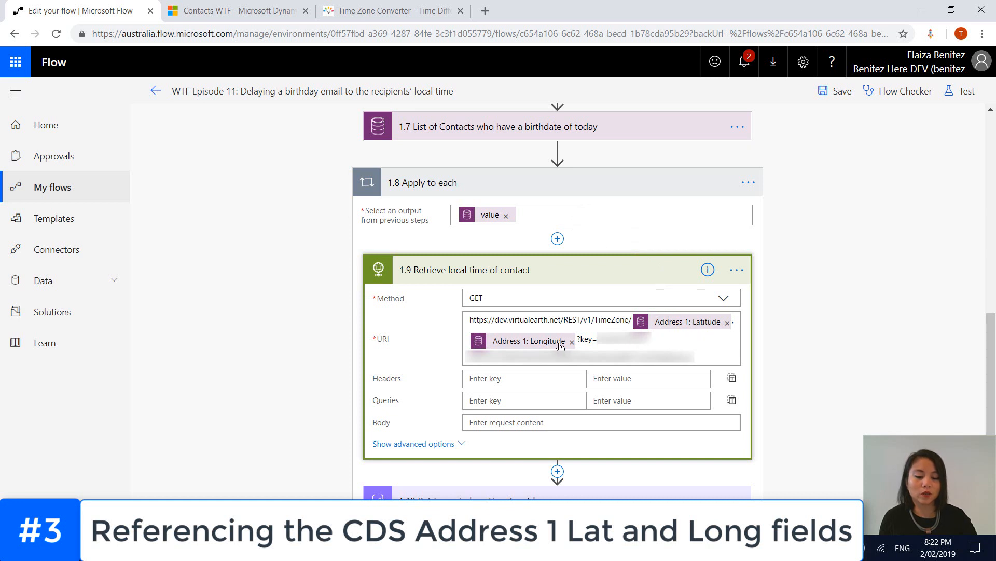
pyautogui.moveTo(560, 346)
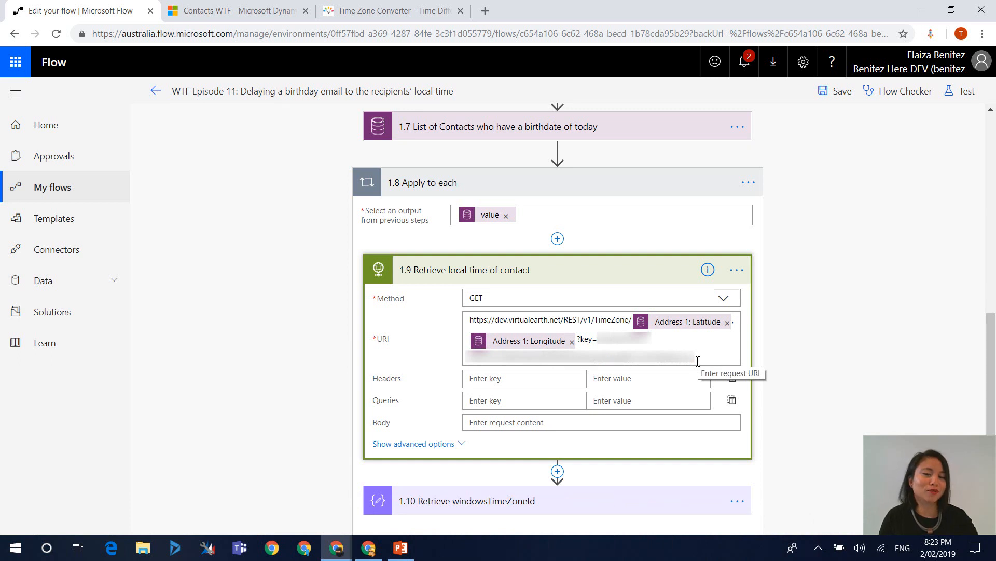
pyautogui.click(568, 281)
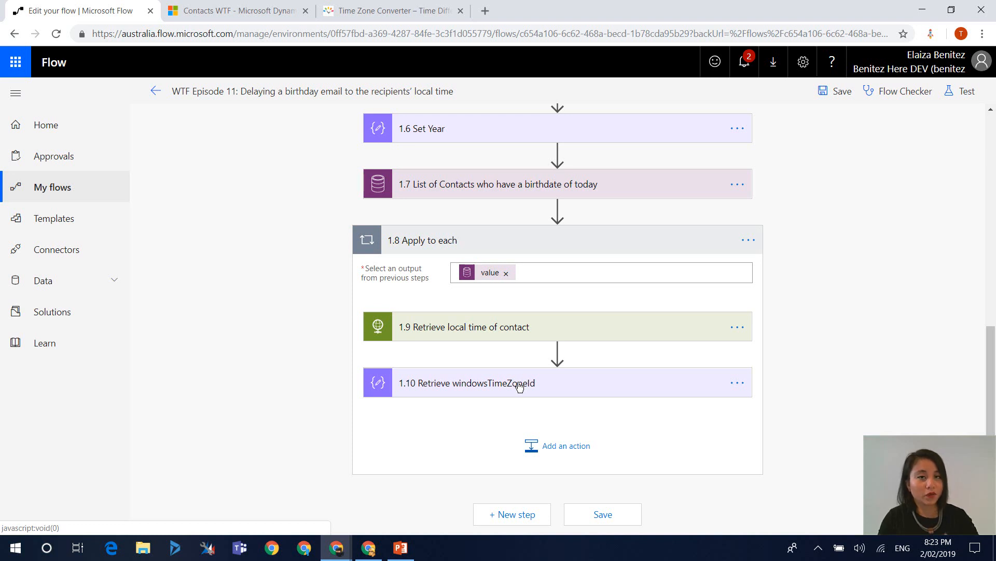
# - Add a Date Time "Convert time zone" action after 1.10 Retrieve windowsTimeZoneId inside the Apply to each loop
pyautogui.click(554, 448)
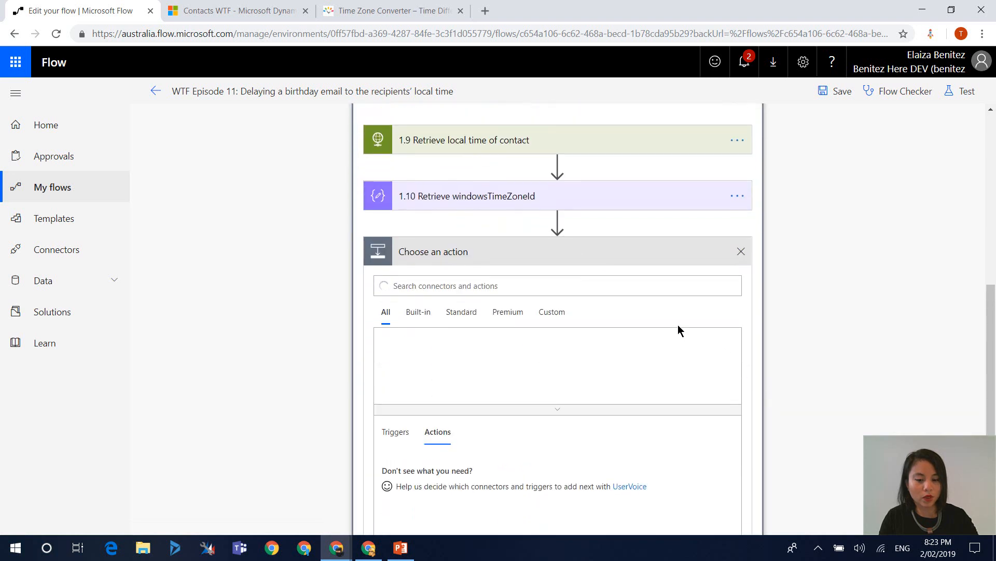
pyautogui.write('c')
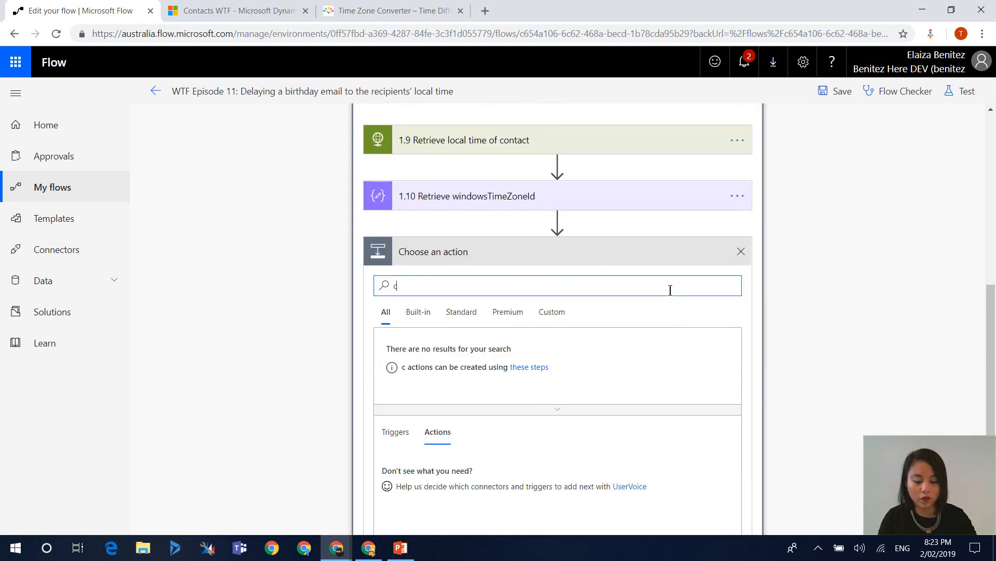
pyautogui.write('onvert time zone')
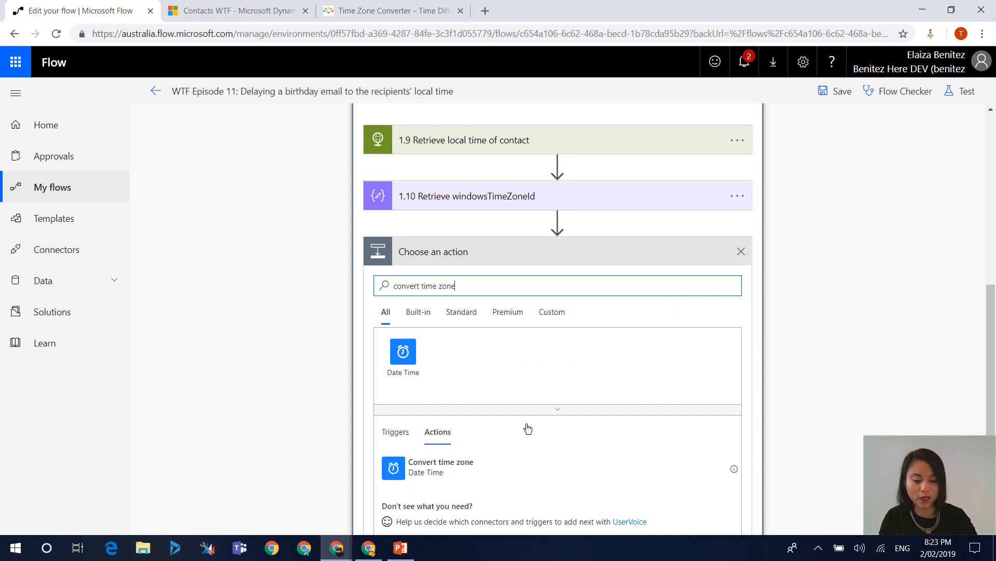
pyautogui.click(458, 462)
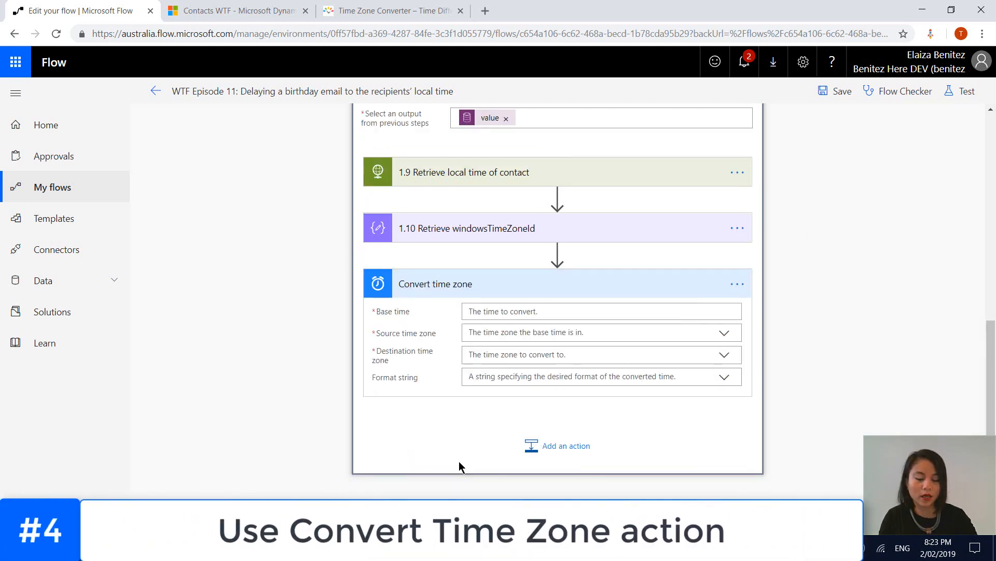
# - Start the Base time of Convert time zone with the Output of 1.6 Set Year followed by a hyphen
pyautogui.click(491, 309)
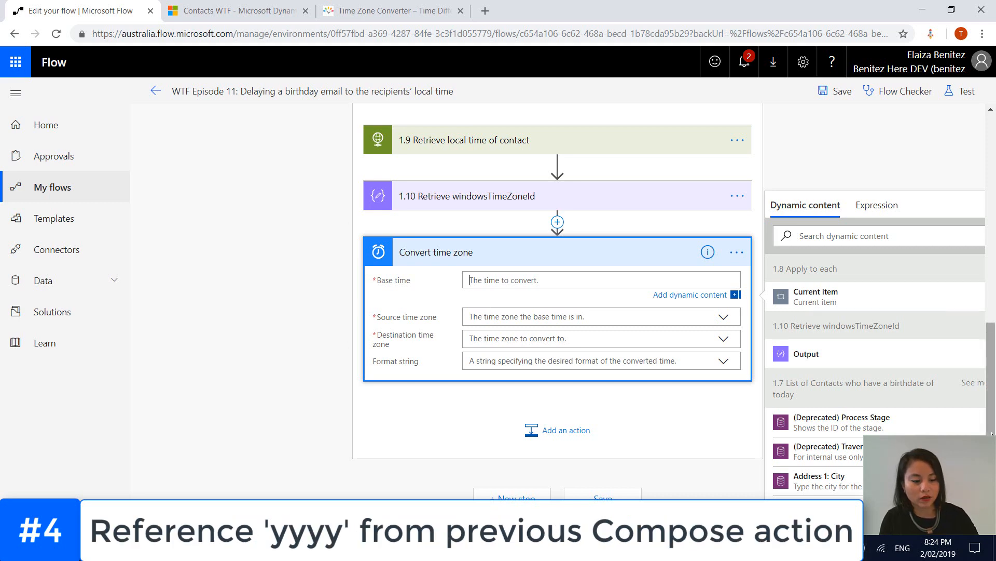
pyautogui.scroll(10, 488, 327)
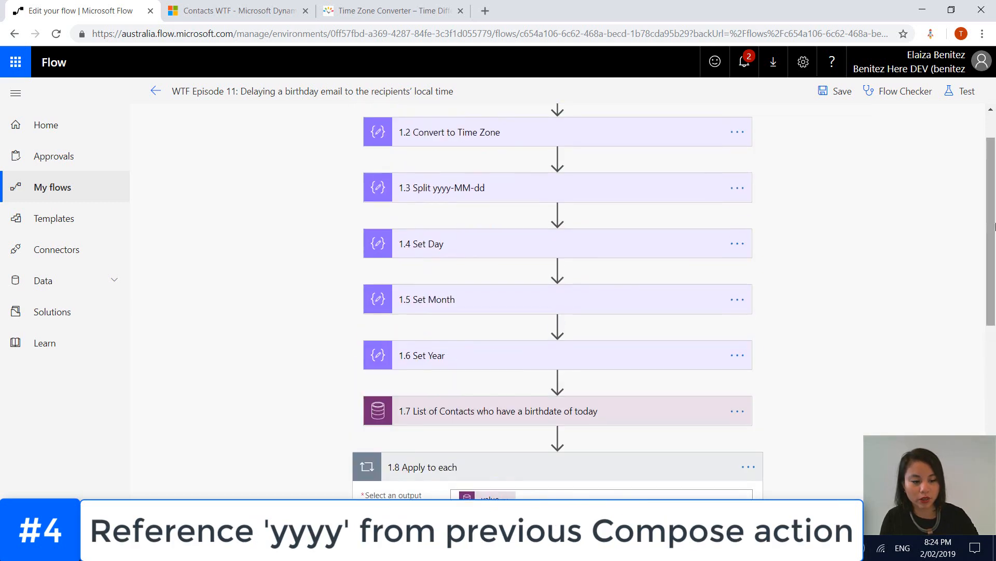
pyautogui.moveTo(993, 224); pyautogui.dragTo(994, 413)
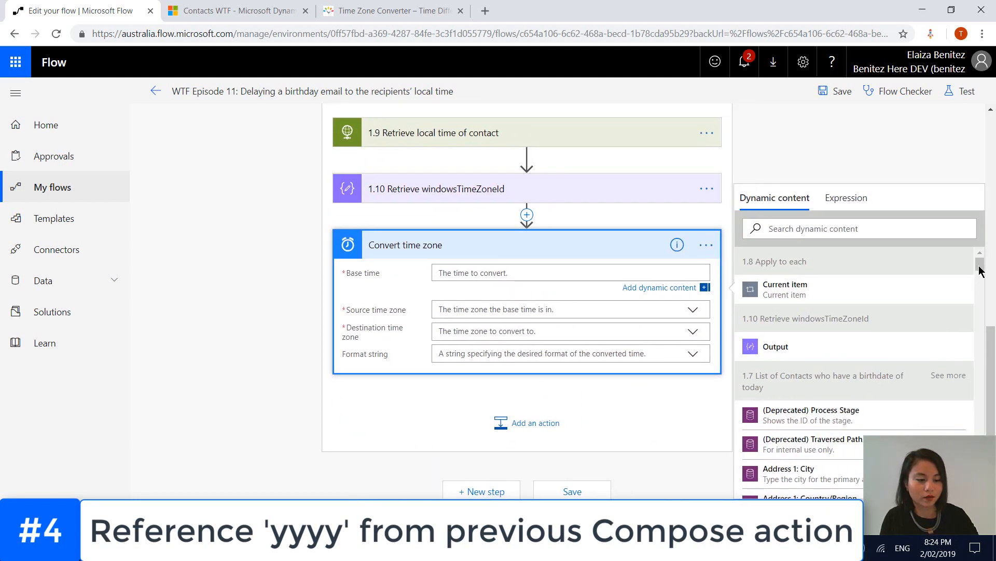
pyautogui.moveTo(980, 266); pyautogui.dragTo(978, 467)
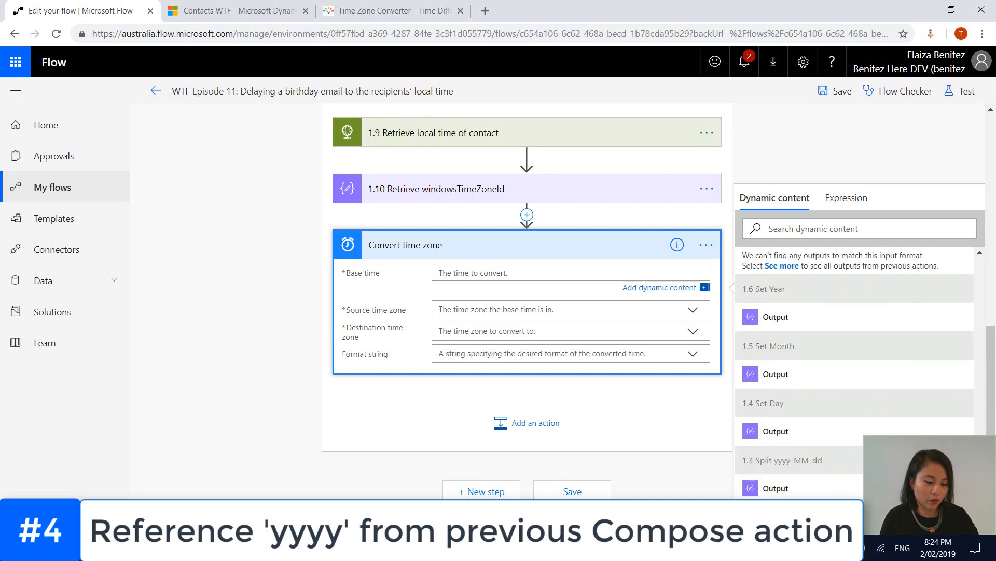
pyautogui.click(804, 319)
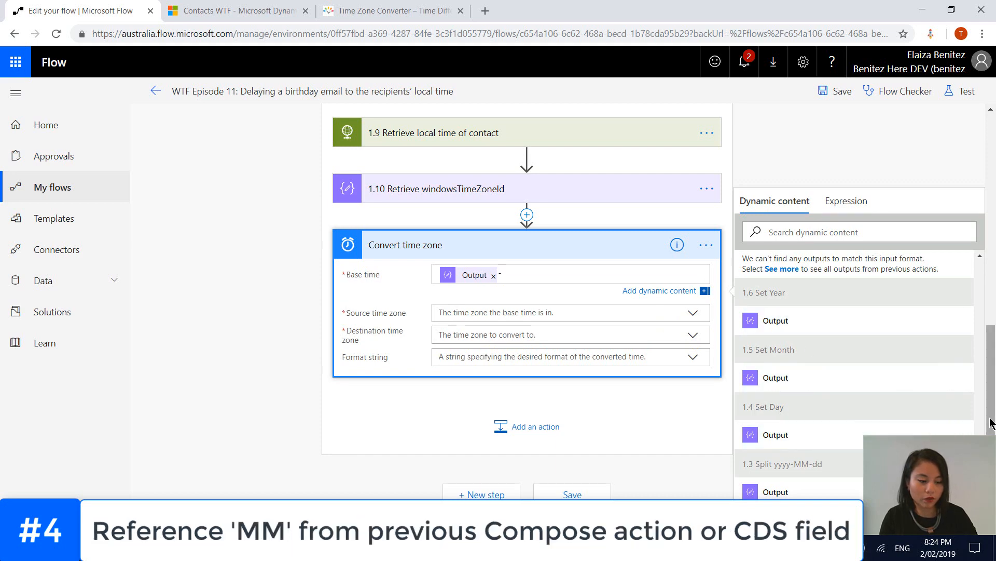
# - Append the contact's Month field from 1.7 List of Contacts and a hyphen to the Base time
pyautogui.scroll(8, 856, 363)
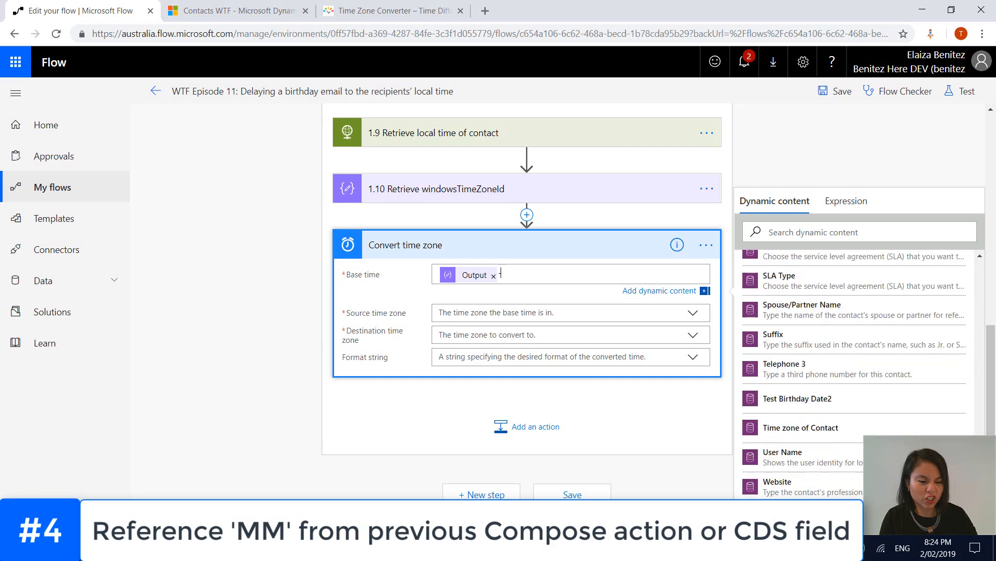
pyautogui.click(861, 233)
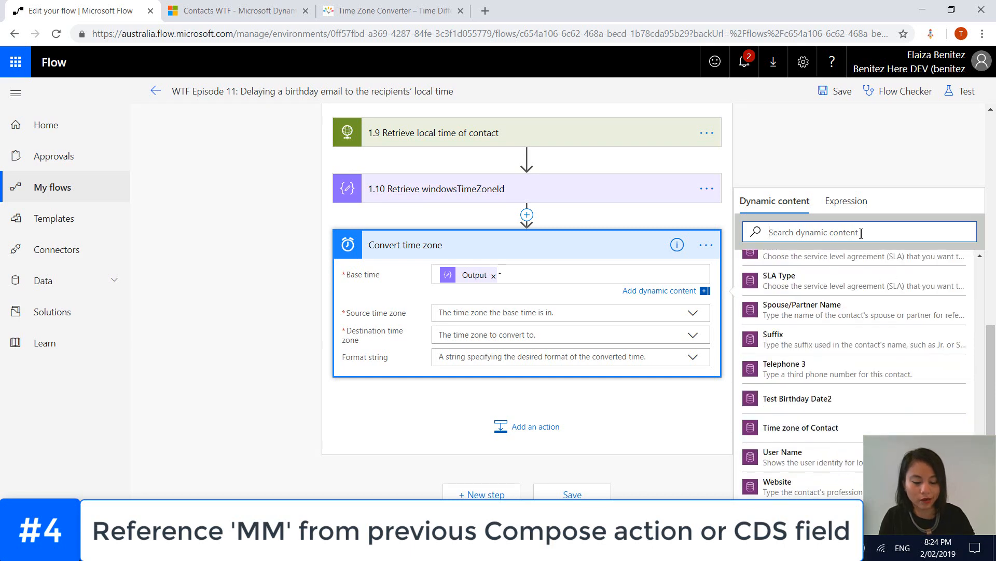
pyautogui.write('month')
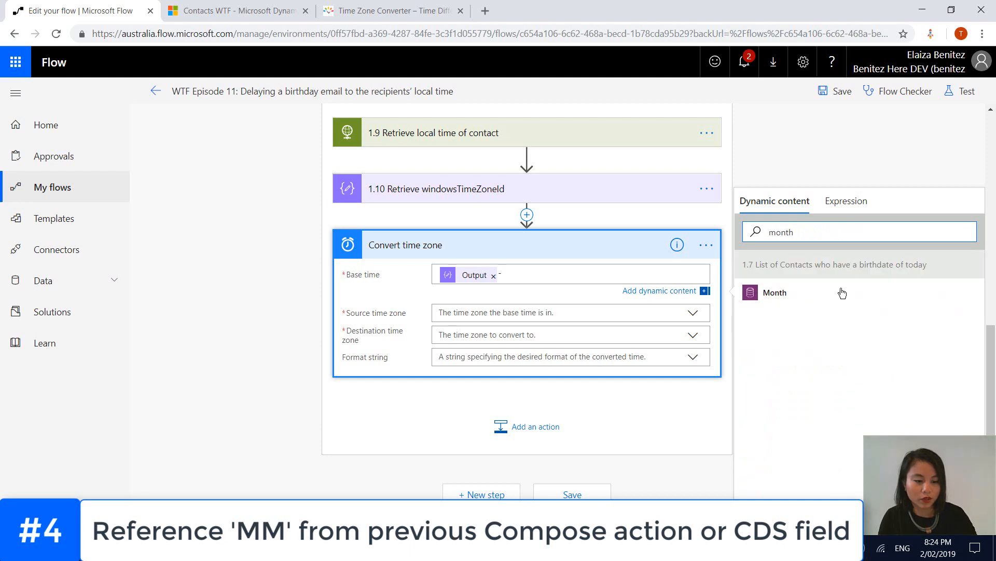
pyautogui.click(842, 291)
pyautogui.click(852, 232)
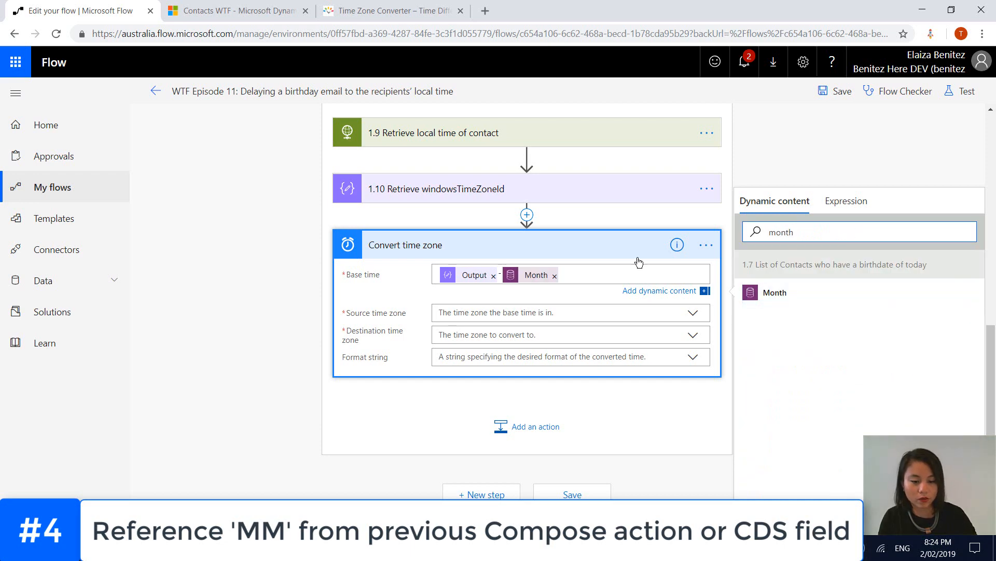
pyautogui.click(598, 278)
pyautogui.write('-')
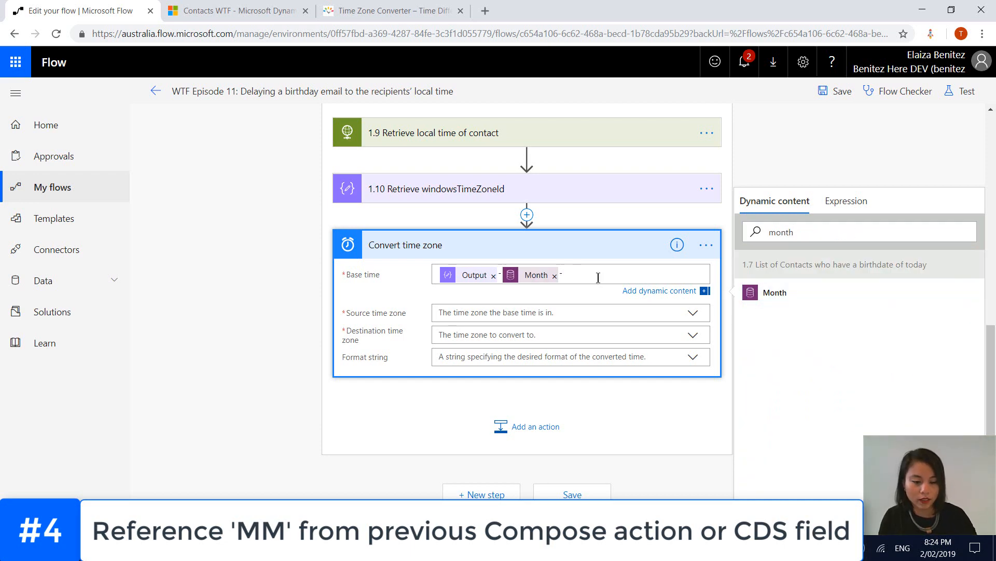
# - Append the contact's Day field from 1.7 List of Contacts and the letter "T" to the Base time
pyautogui.click(813, 232)
pyautogui.moveTo(813, 232); pyautogui.dragTo(741, 232)
pyautogui.write('day')
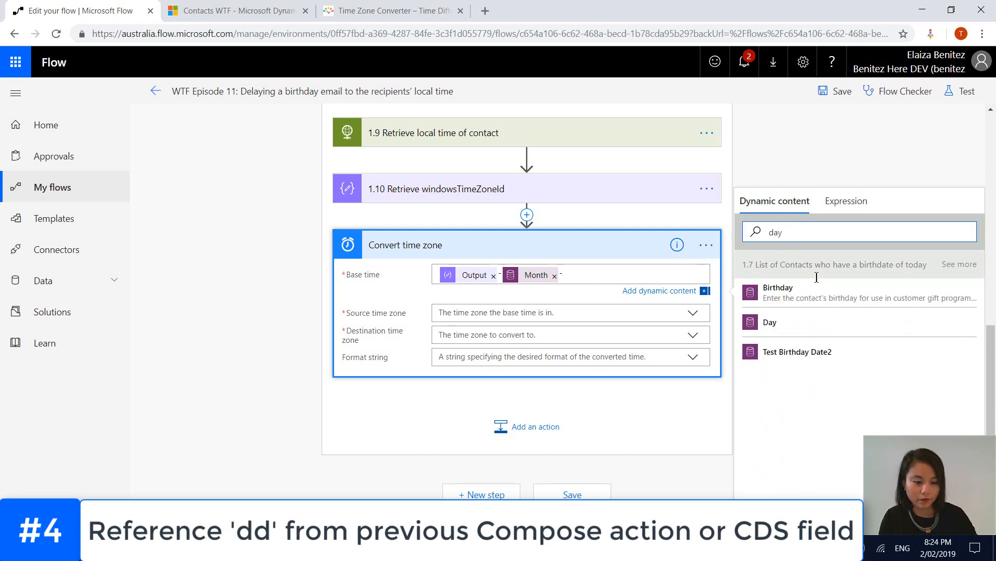
pyautogui.click(773, 322)
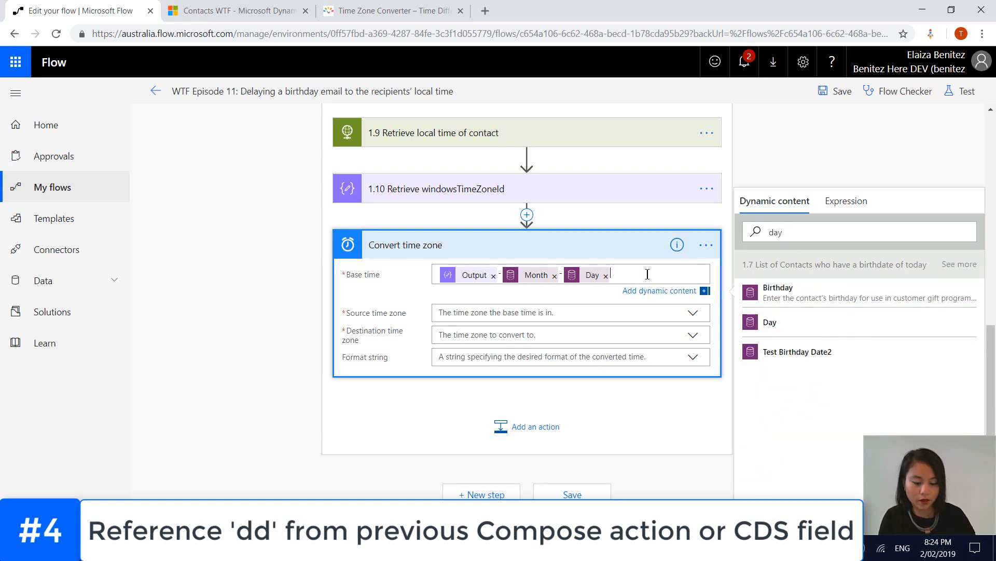
pyautogui.write('T')
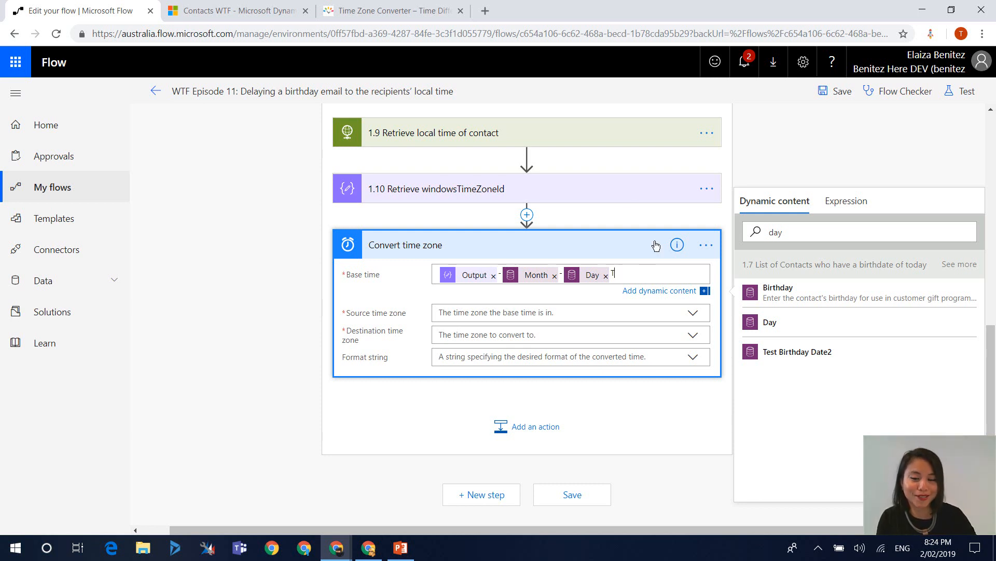
# - Switch to the Dynamics 365 contacts list to check the contacts' time zones, and compare their local times in the timeanddate.com converter
pyautogui.click(223, 13)
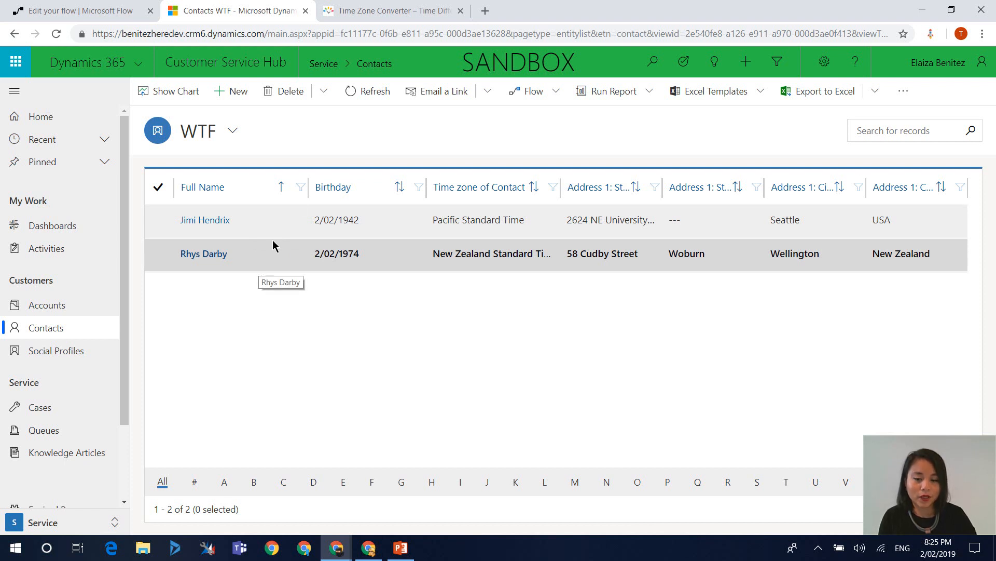
pyautogui.click(397, 12)
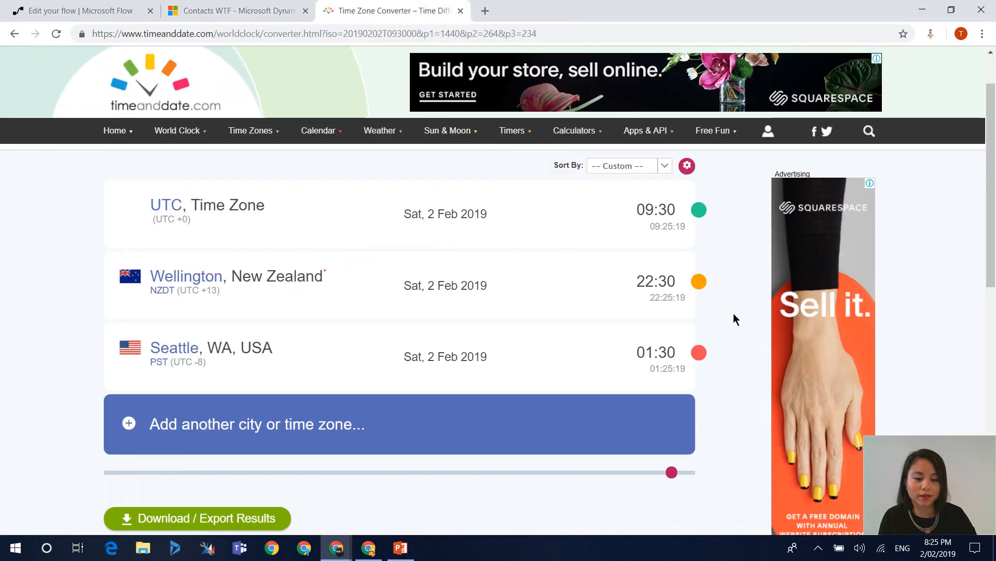
# - Return to the flow editor and complete the Base time of Convert time zone with 22:30 after the "T"
pyautogui.moveTo(657, 289)
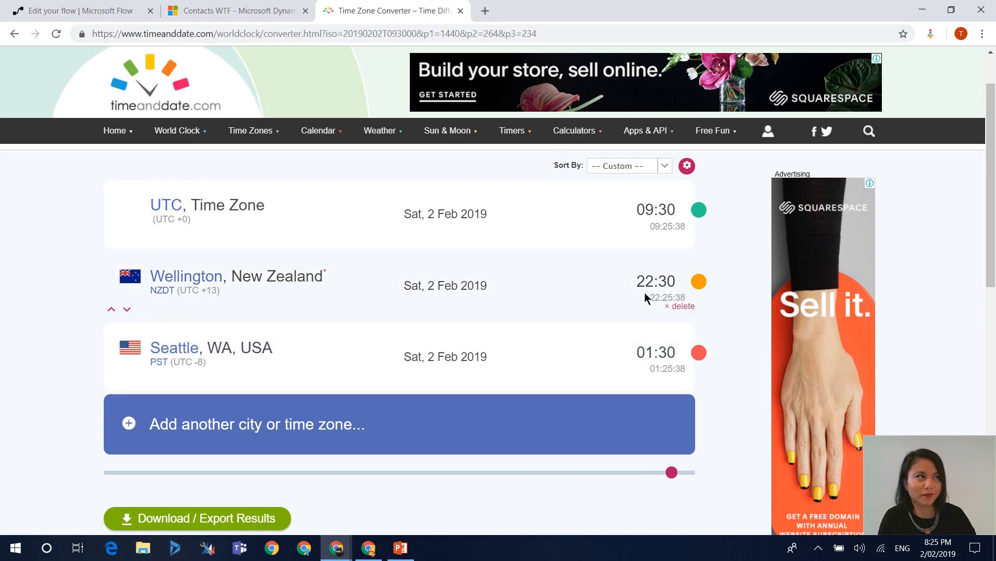
pyautogui.click(120, 10)
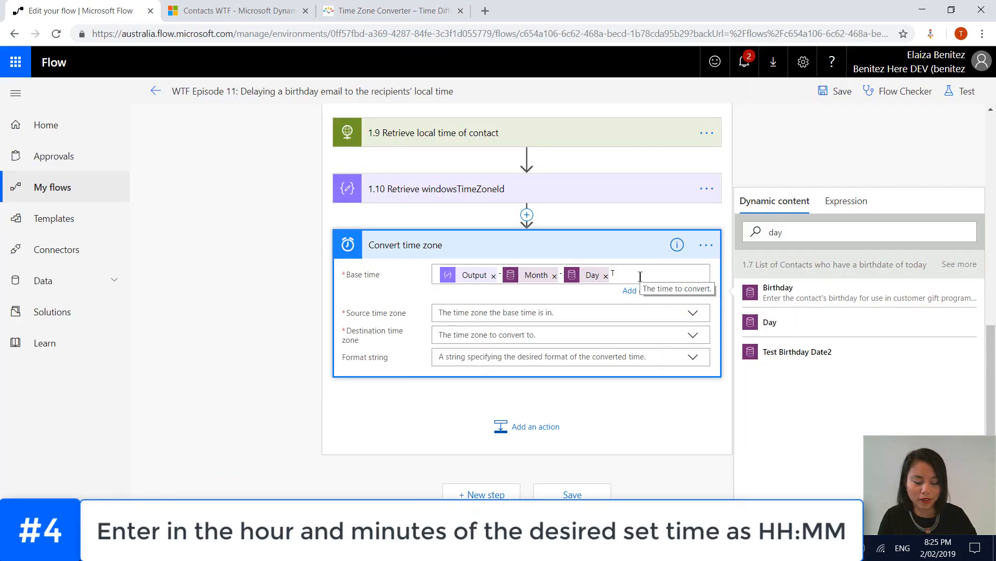
pyautogui.write('22')
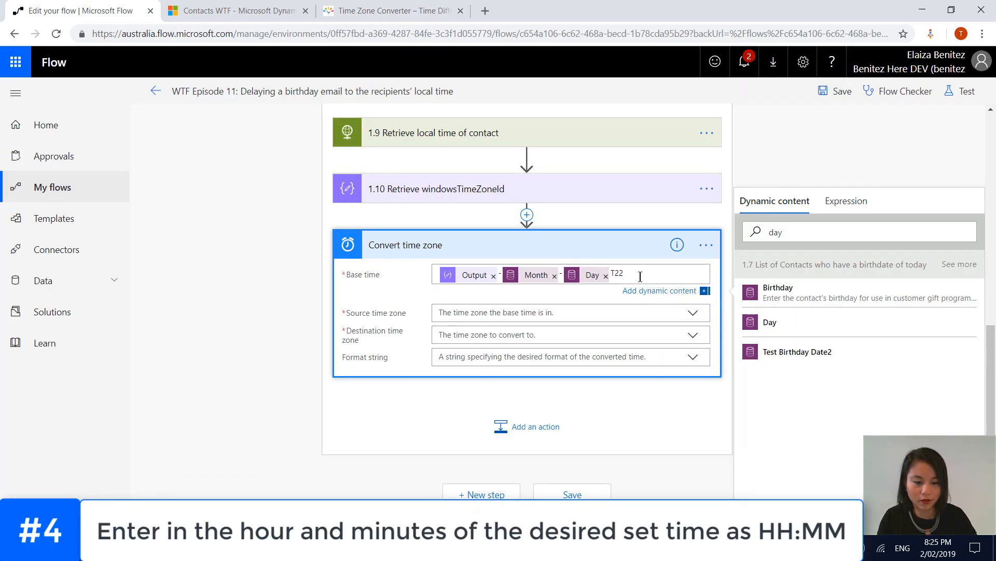
pyautogui.write(':3')
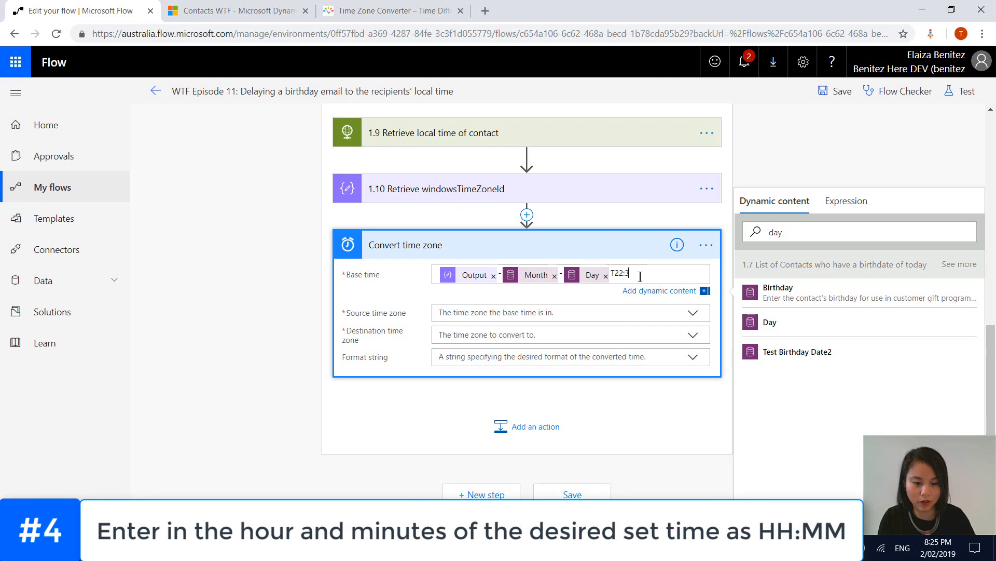
pyautogui.write('0')
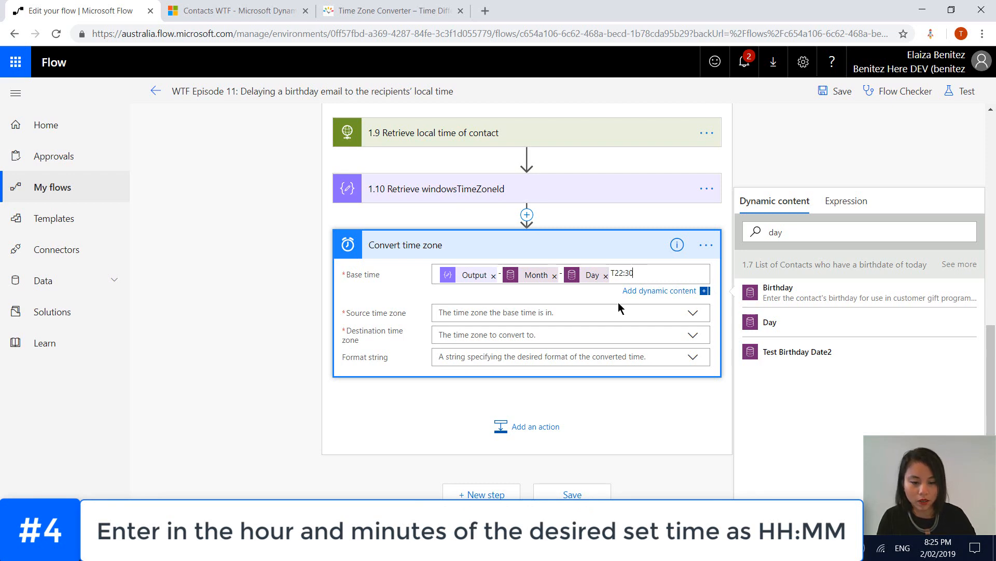
# - Set the Source time zone to a custom value using the Output of 1.10 Retrieve windowsTimeZoneId
pyautogui.click(610, 313)
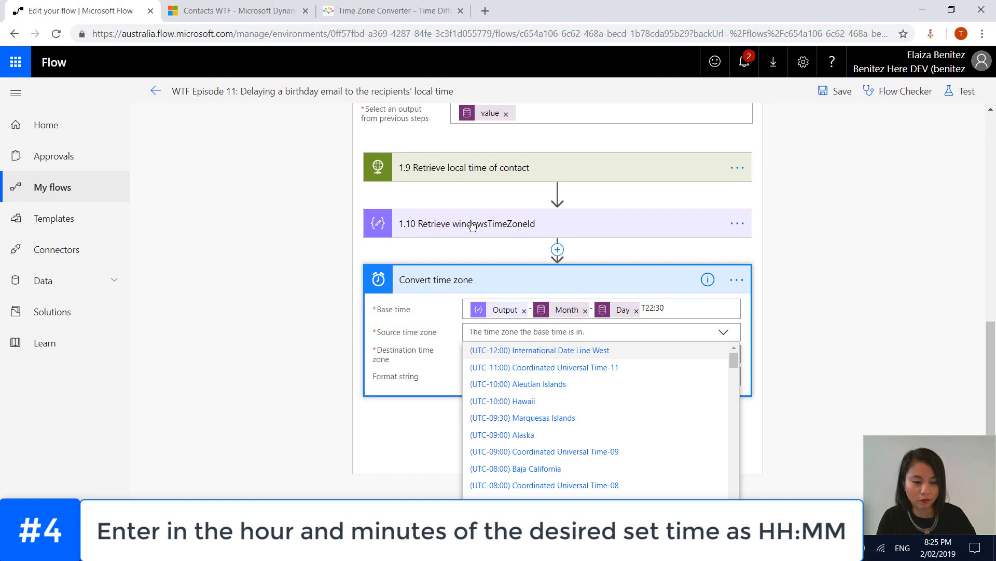
pyautogui.scroll(-3, 683, 400)
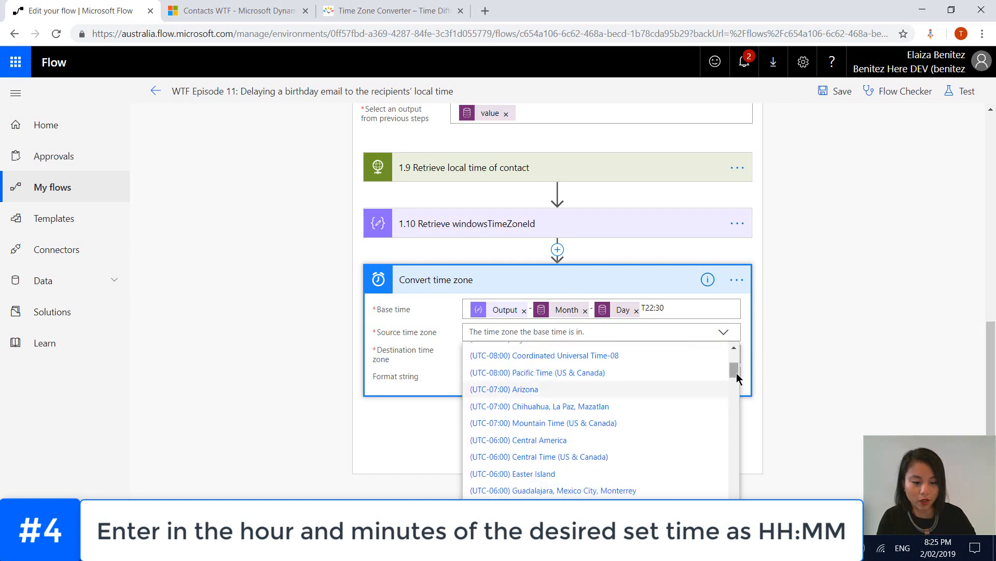
pyautogui.moveTo(736, 373); pyautogui.dragTo(736, 503)
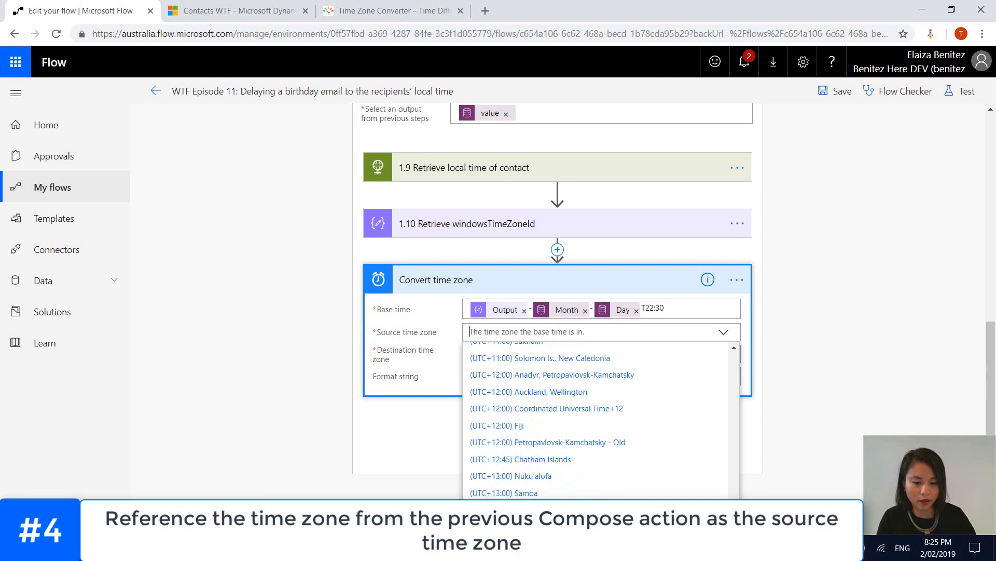
pyautogui.click(505, 527)
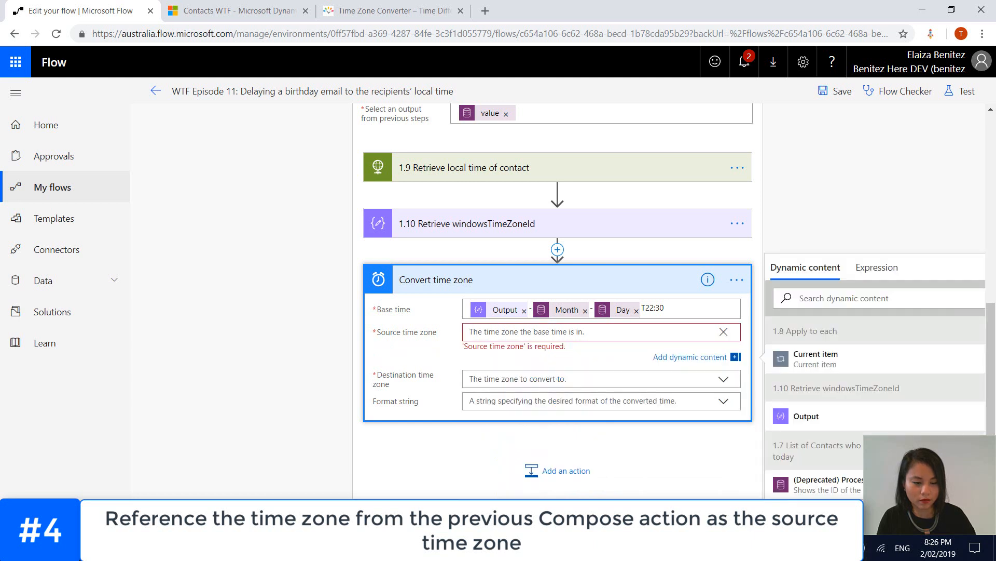
pyautogui.click(805, 416)
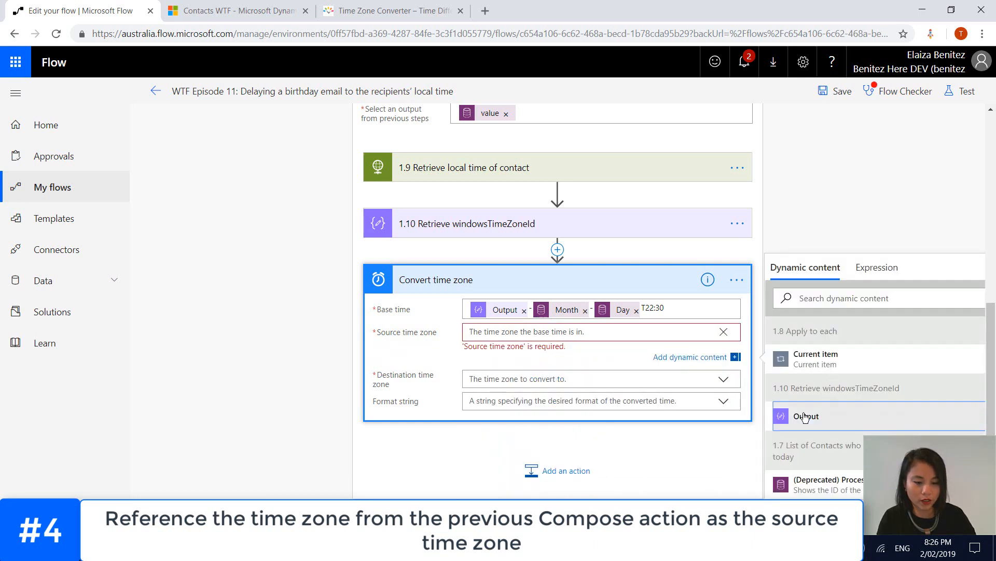
# - Set the Destination time zone to (UTC) Coordinated Universal Time and the Format string to the custom value yyyy-MM-ddTHH:mm:ssZ
pyautogui.click(576, 372)
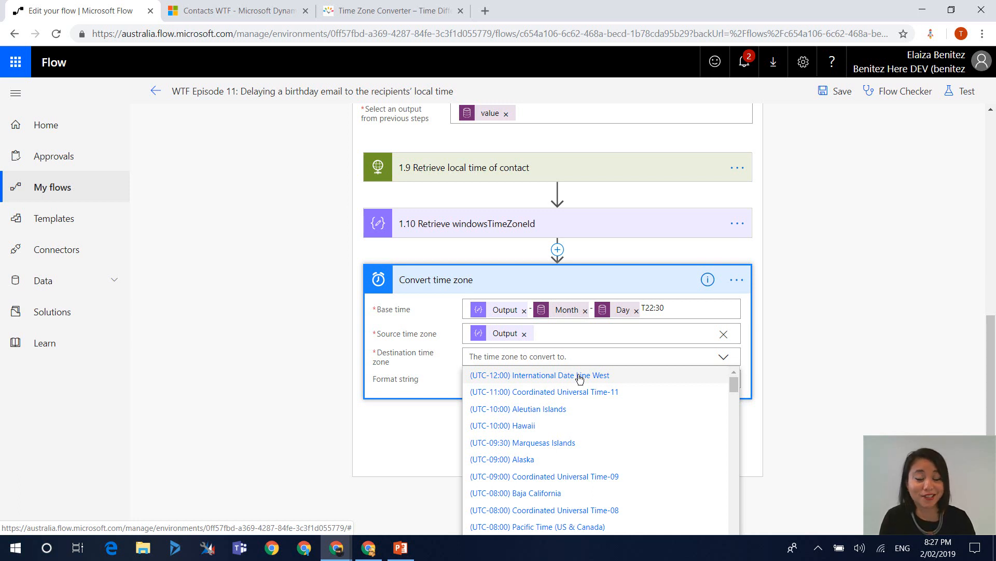
pyautogui.write('un')
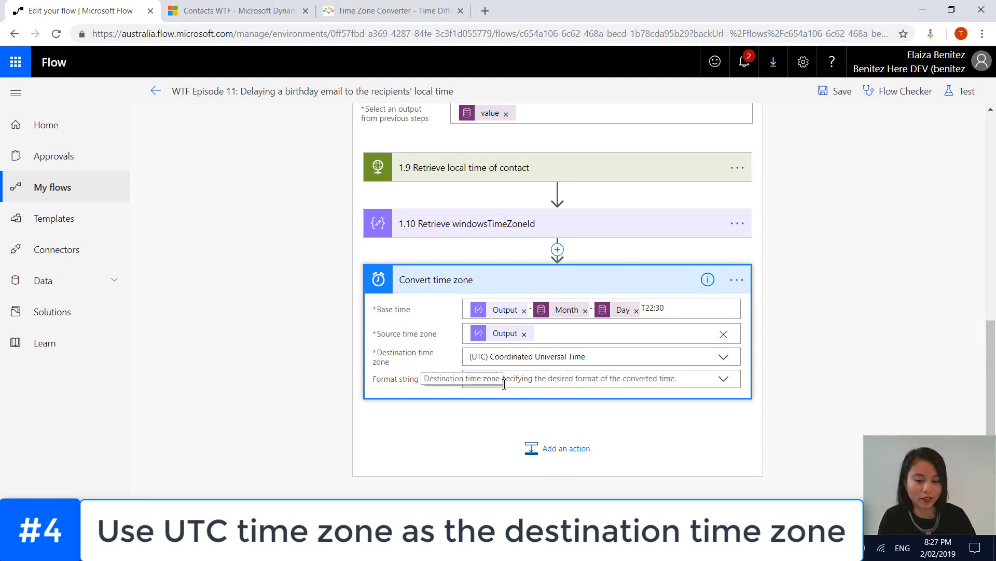
pyautogui.click(508, 378)
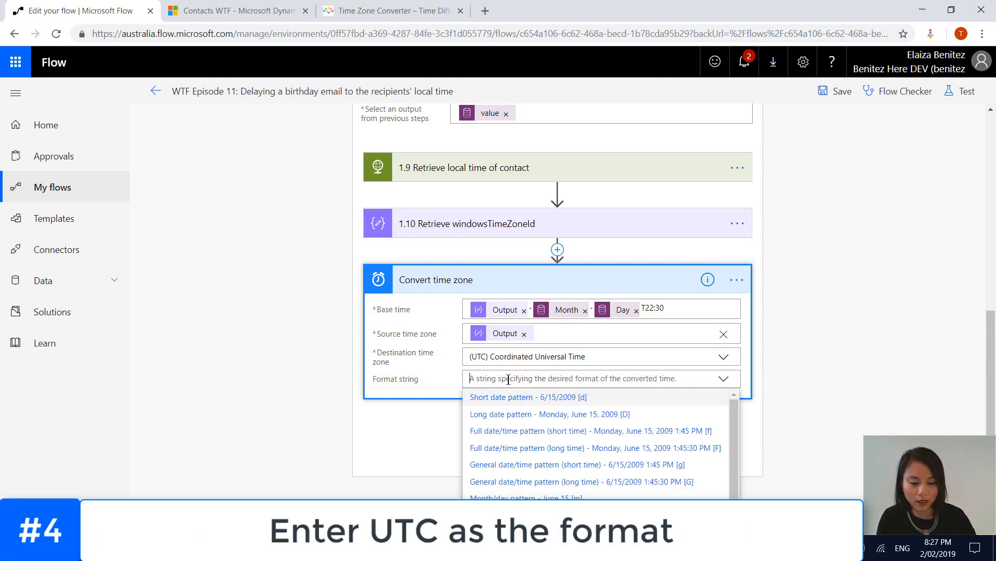
pyautogui.scroll(-2, 700, 435)
pyautogui.scroll(-1, 984, 399)
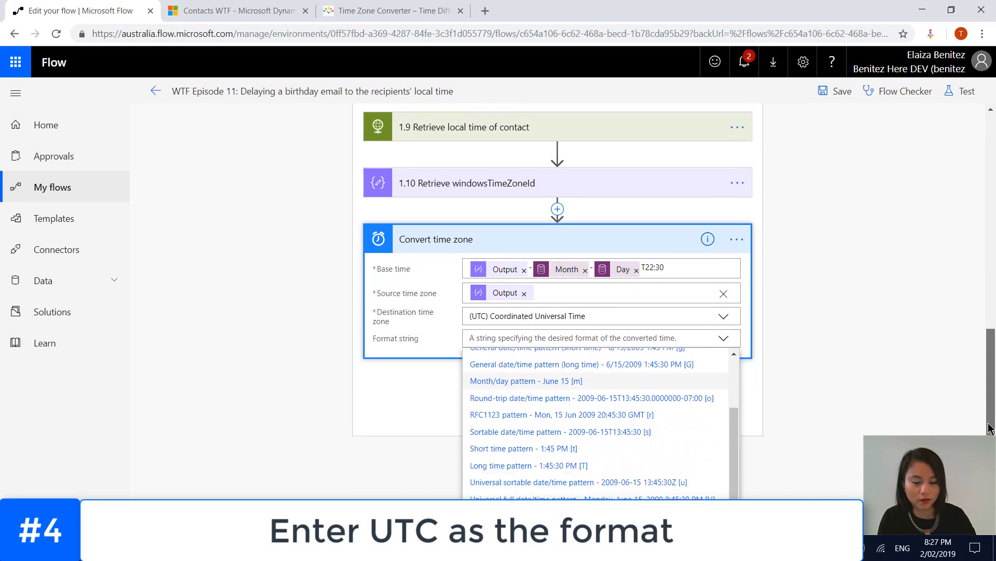
pyautogui.click(506, 526)
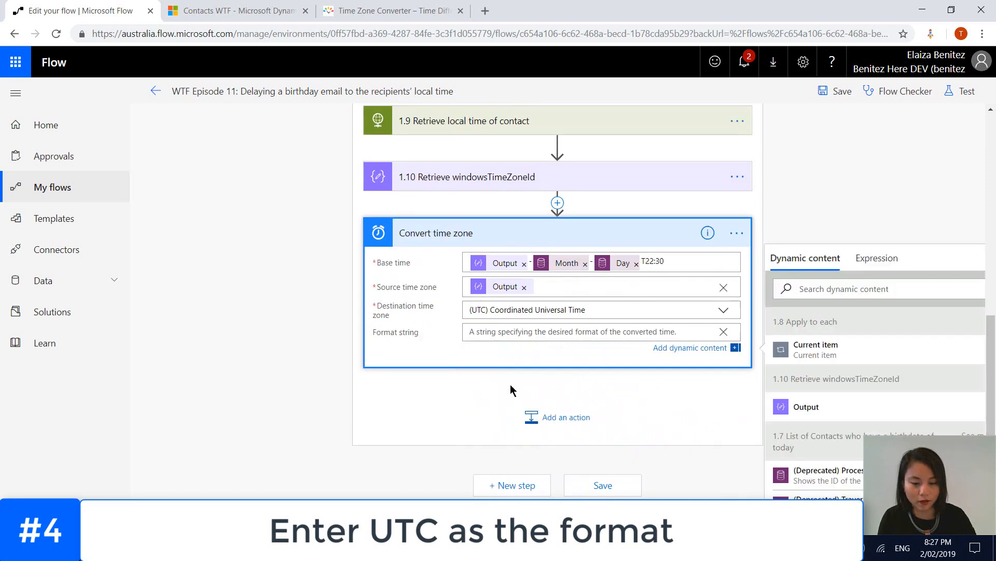
pyautogui.write('yyy')
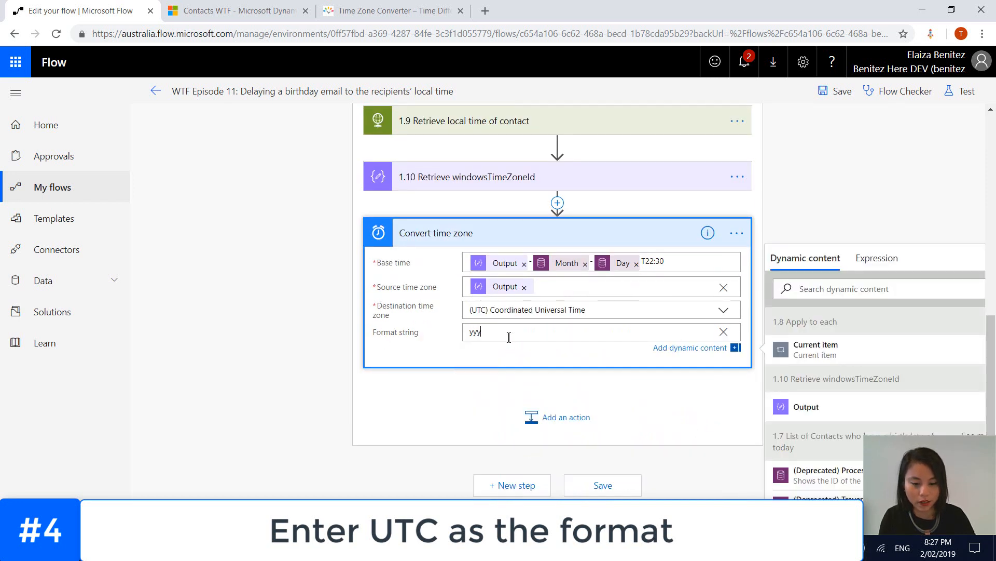
pyautogui.write('y-MM-ddT')
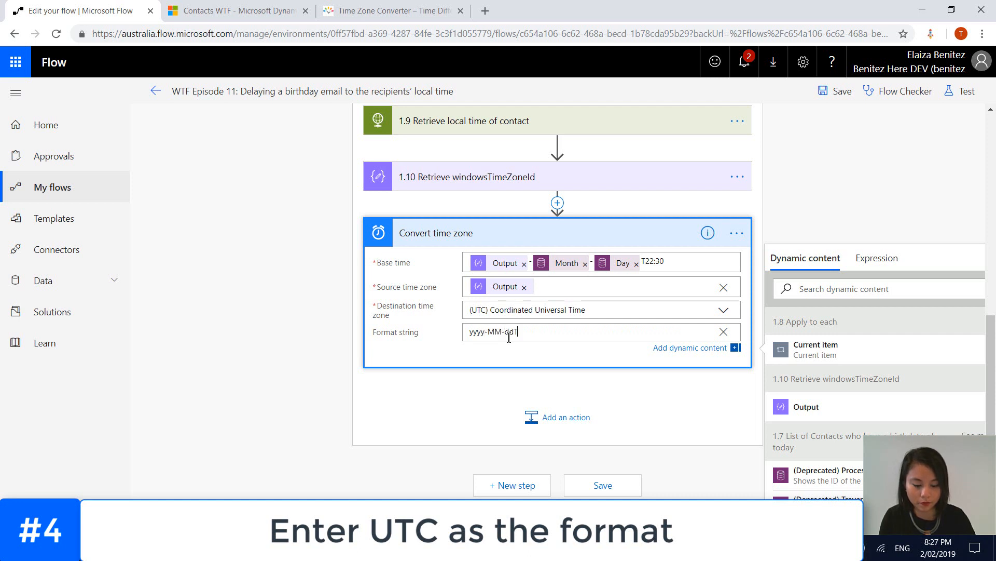
pyautogui.write('HH:m')
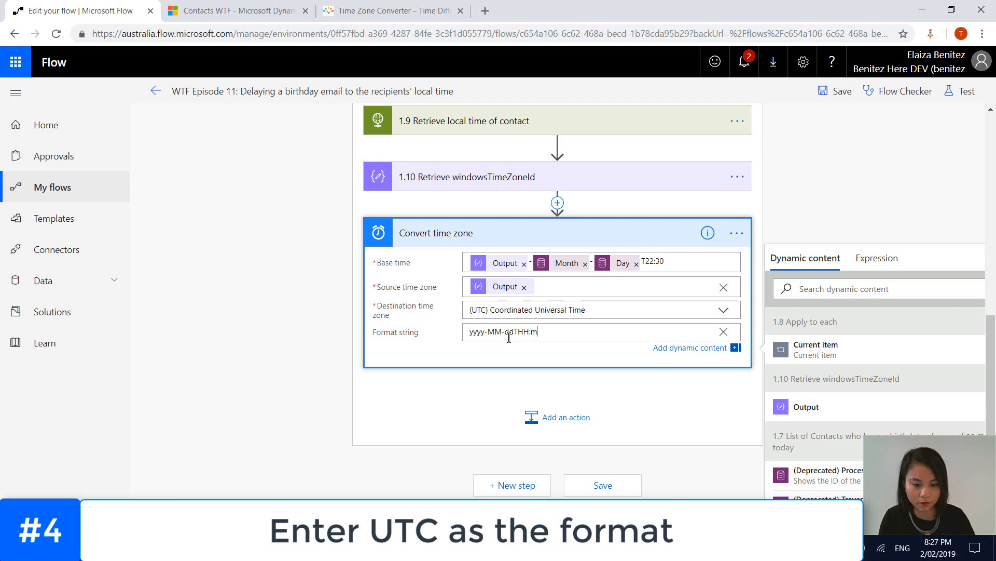
pyautogui.write('m:ssZ')
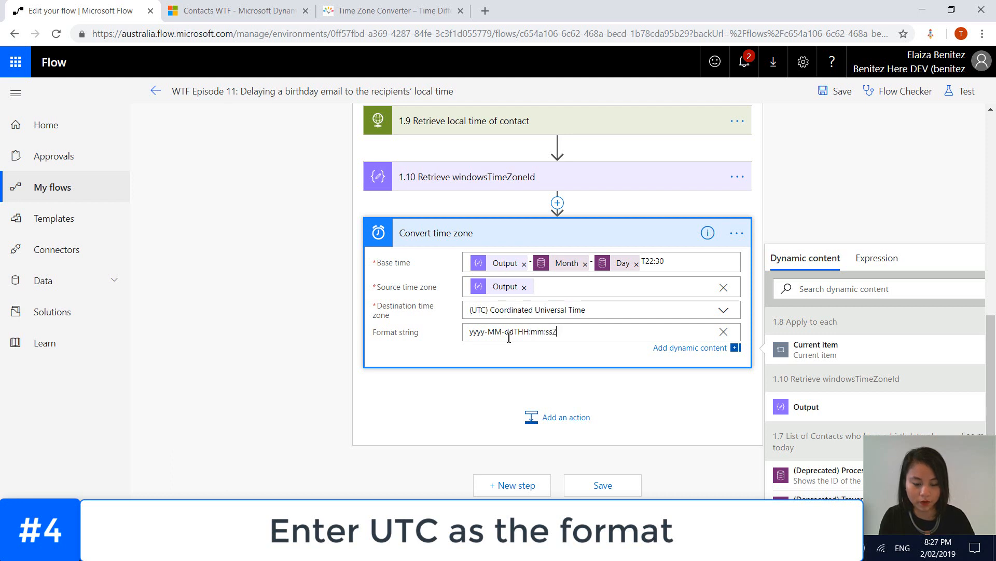
# - Rename the Convert time zone action as "1.11 Convert time zone"
pyautogui.click(756, 231)
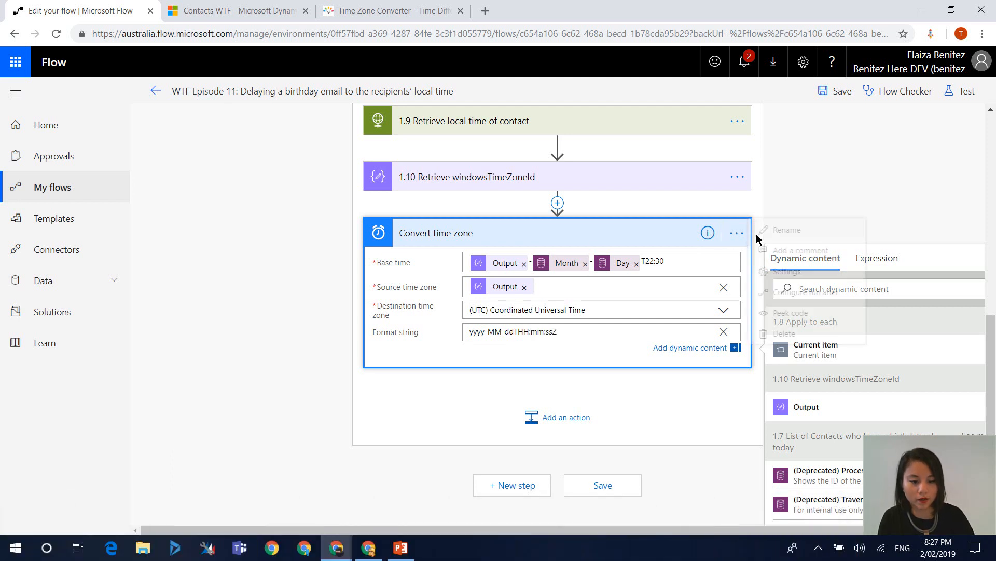
pyautogui.click(746, 273)
pyautogui.click(784, 294)
pyautogui.press('Home')
pyautogui.write('1.11')
pyautogui.click(616, 405)
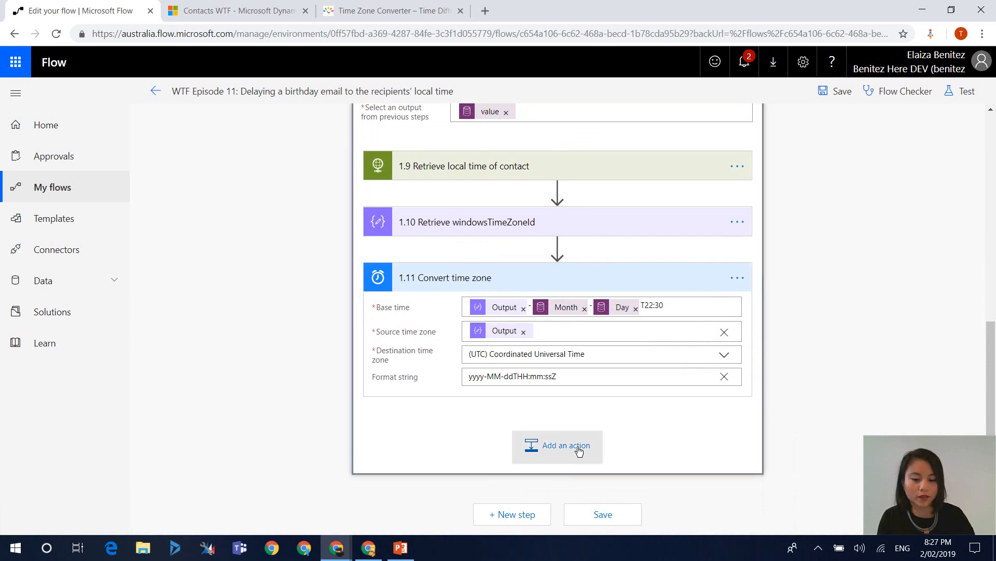
# - Add the Schedule action Delay until below 1.11 Convert time zone
pyautogui.click(577, 448)
pyautogui.write('D')
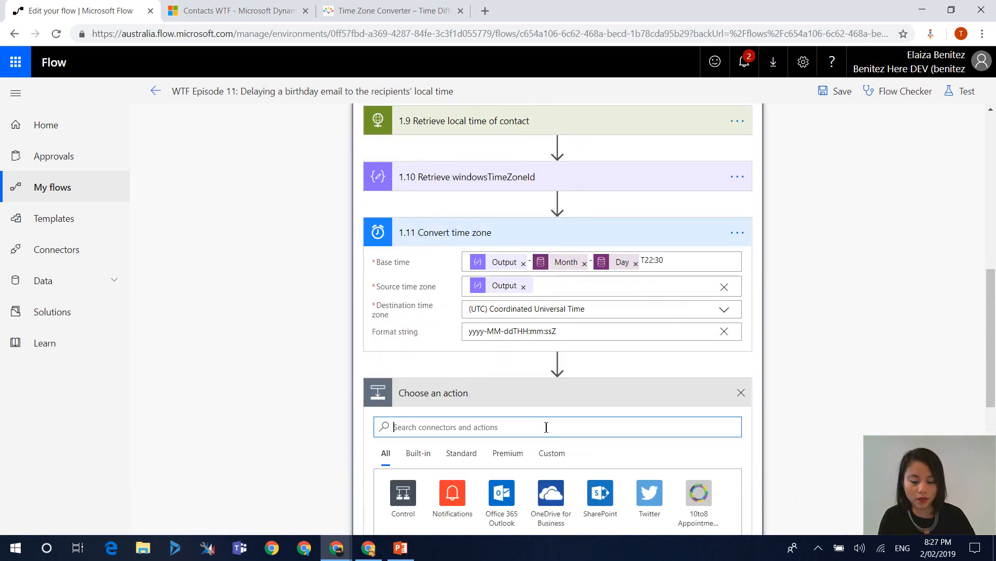
pyautogui.write('elay')
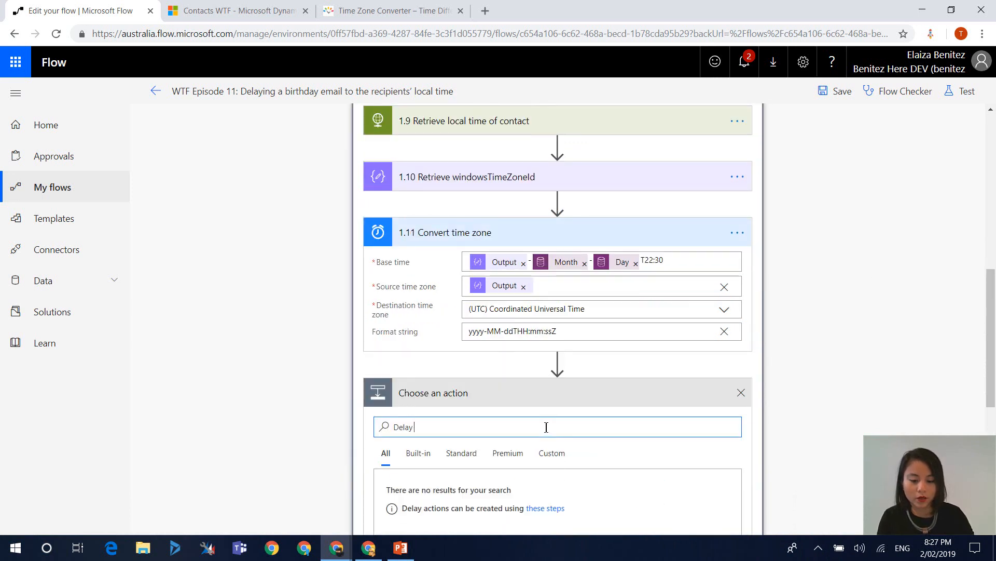
pyautogui.write(' until')
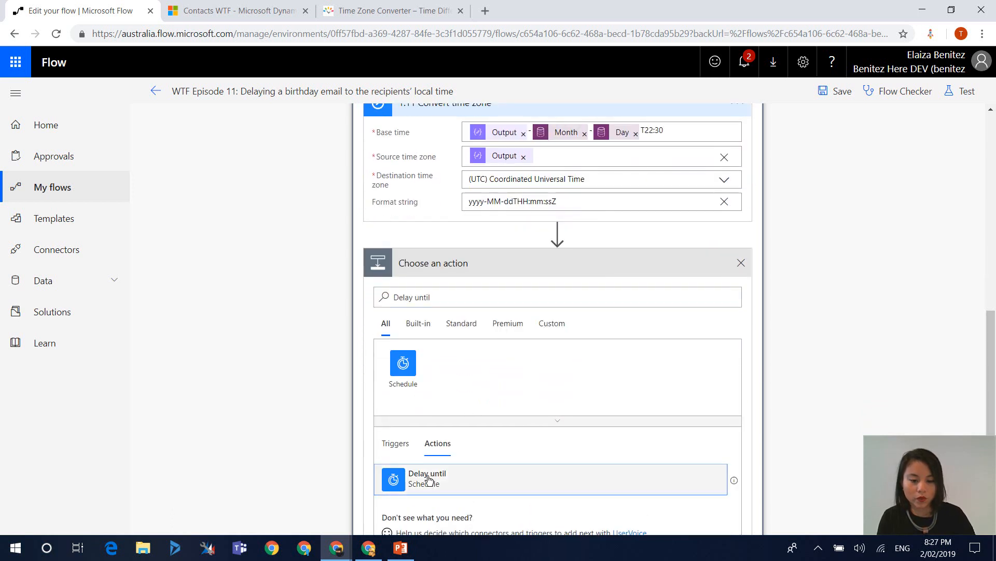
pyautogui.click(429, 478)
# - Rename the delay action as "1.12 Delay until" and set its Timestamp to the Converted time from 1.11 Convert time zone
pyautogui.click(737, 349)
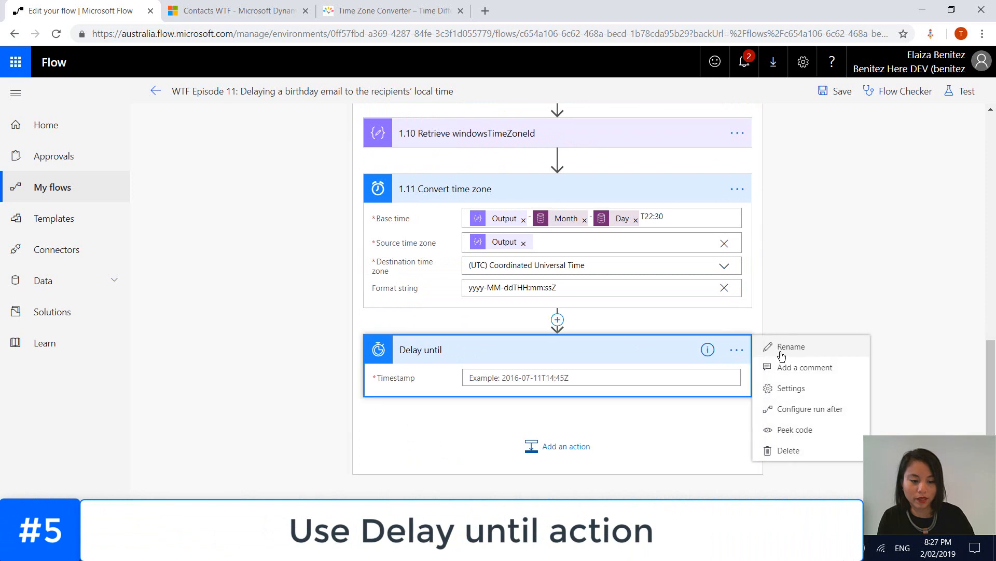
pyautogui.click(781, 356)
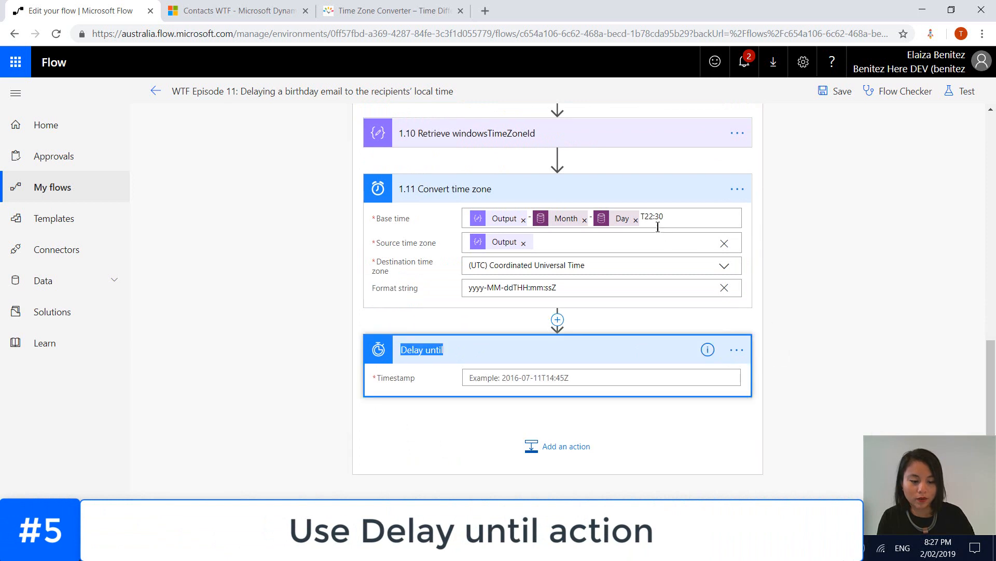
pyautogui.click(401, 352)
pyautogui.write('1.12')
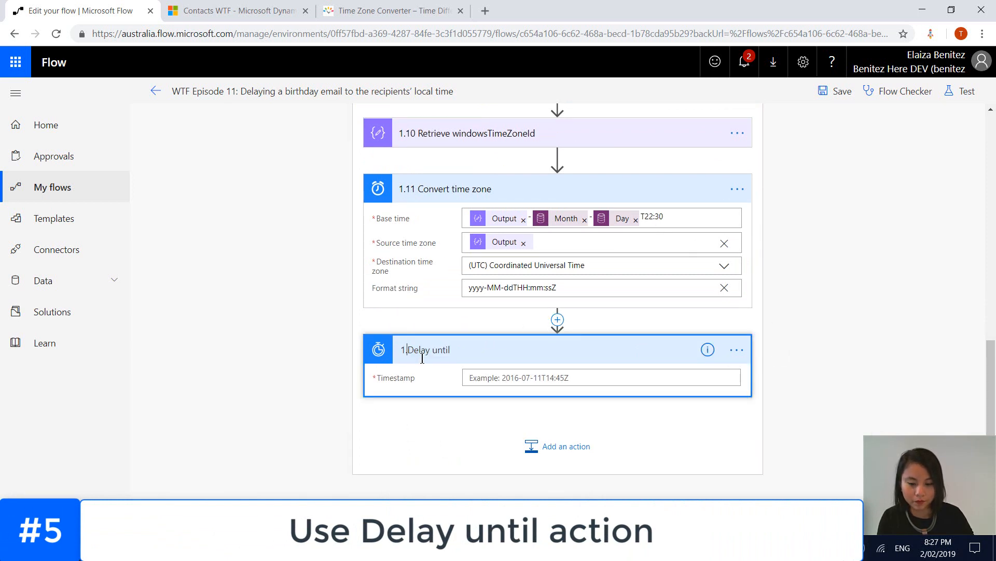
pyautogui.click(514, 382)
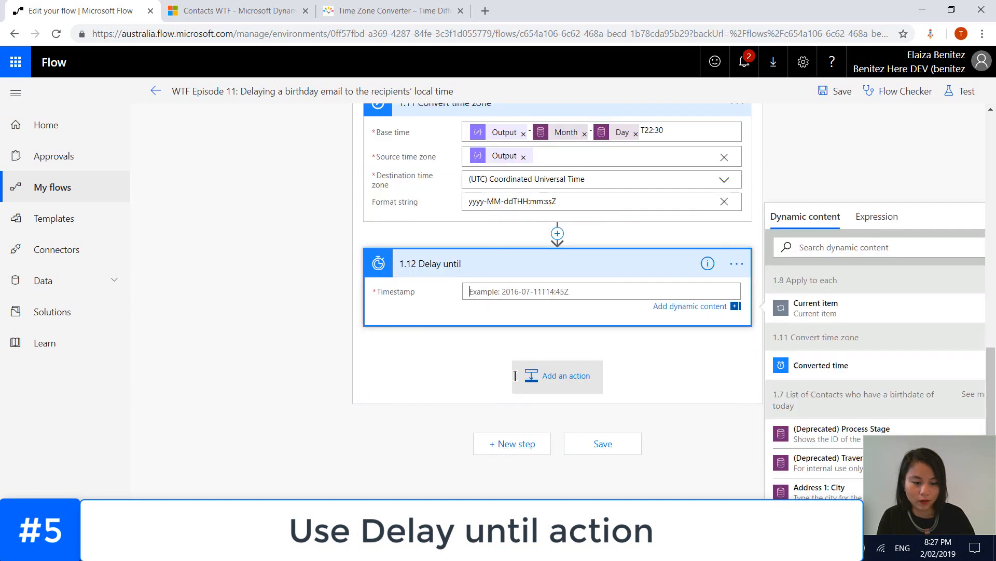
pyautogui.click(822, 367)
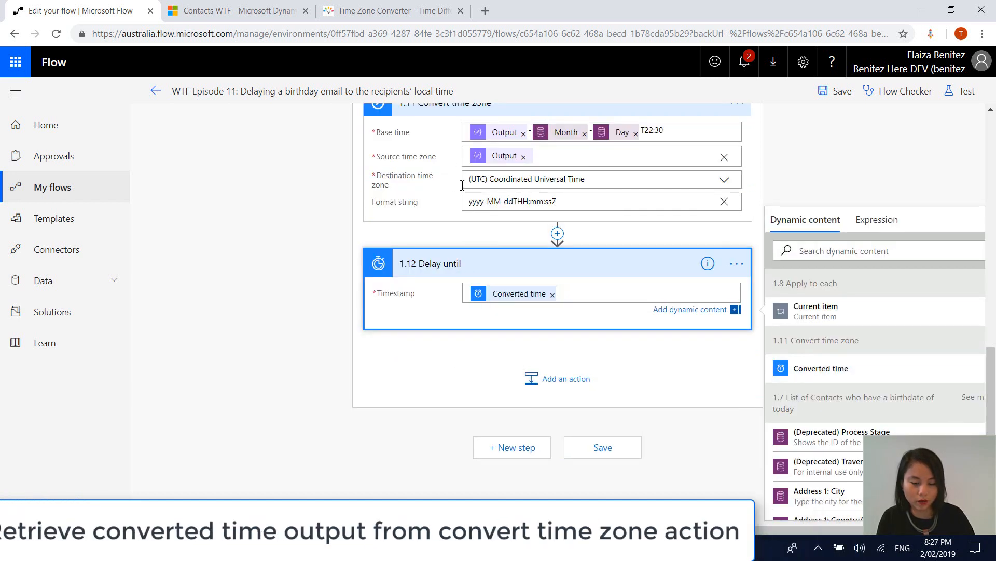
# - Add the Office 365 Outlook action Send an email (V2) (preview) below 1.12 Delay until
pyautogui.click(557, 386)
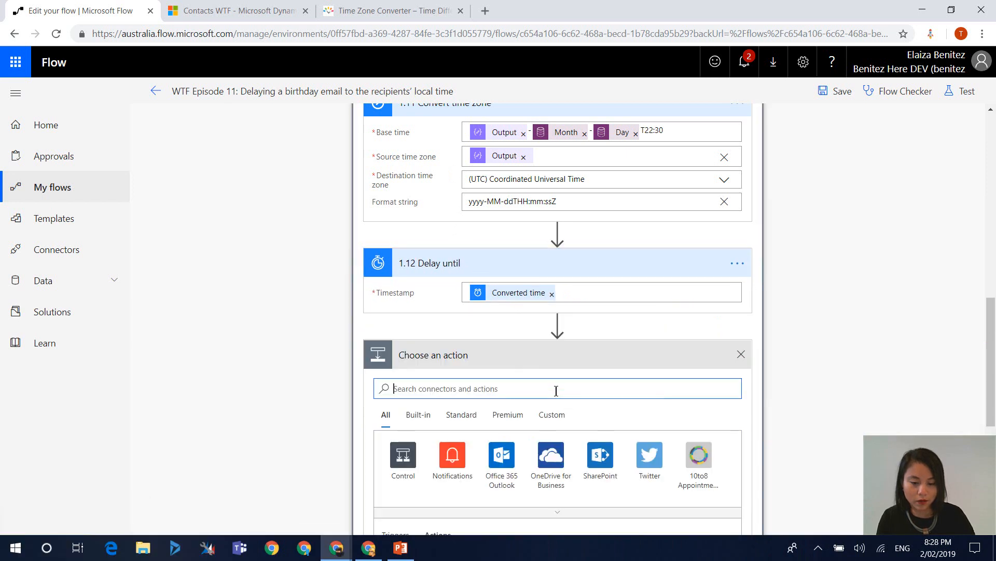
pyautogui.write('Send email')
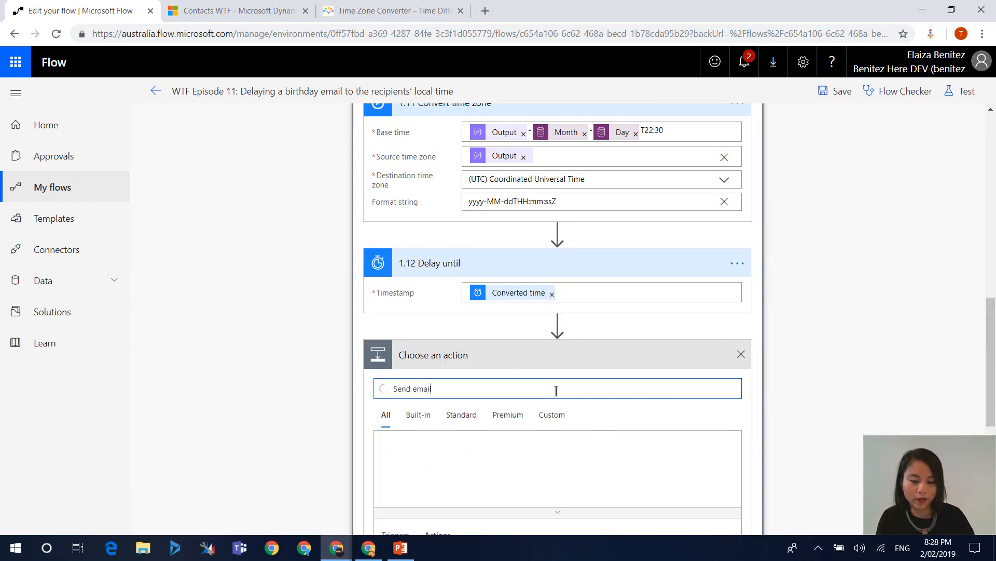
pyautogui.scroll(-4, 557, 390)
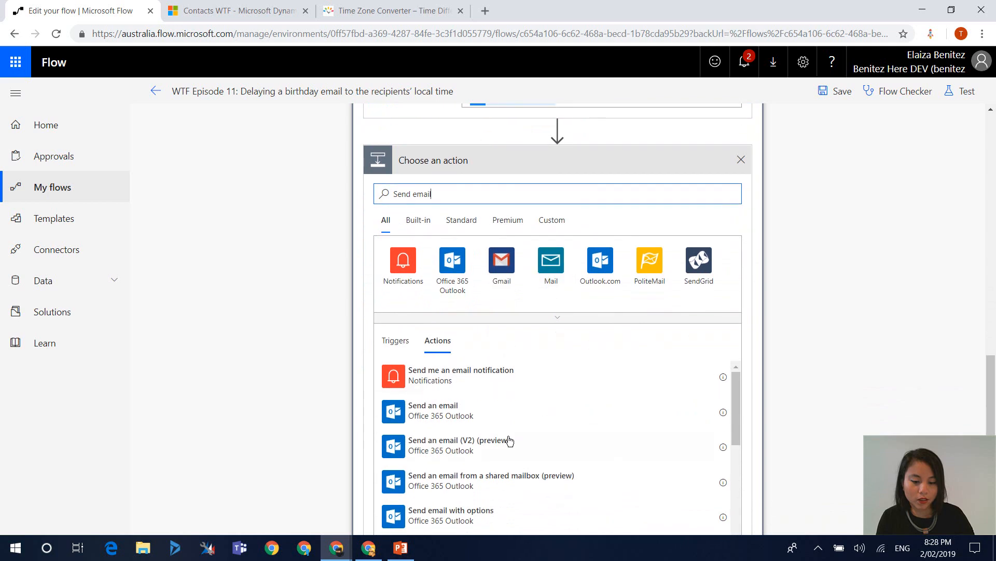
pyautogui.click(494, 445)
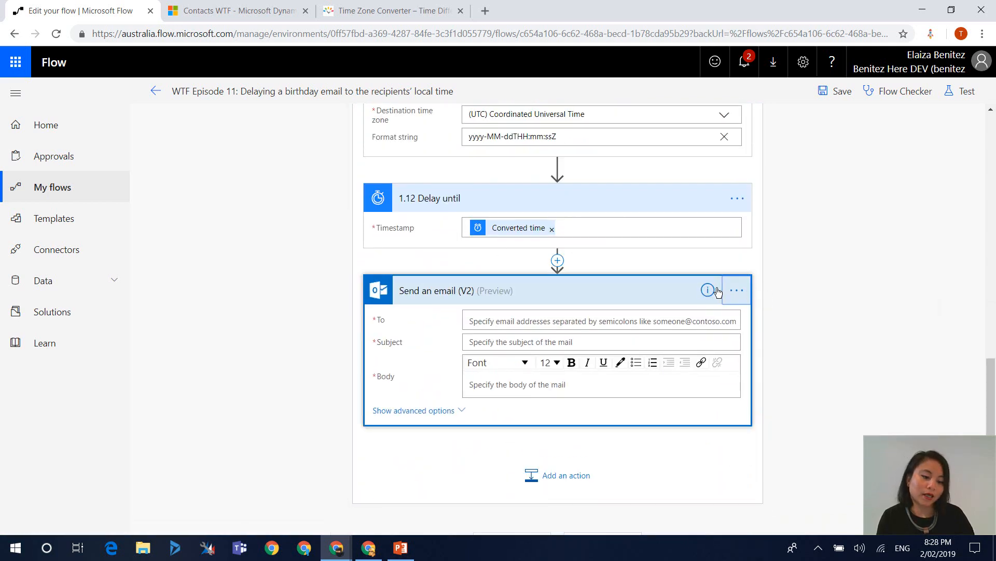
# - Rename the Send an email (V2) action as "1.12 Send birthday email"
pyautogui.click(744, 291)
pyautogui.click(771, 288)
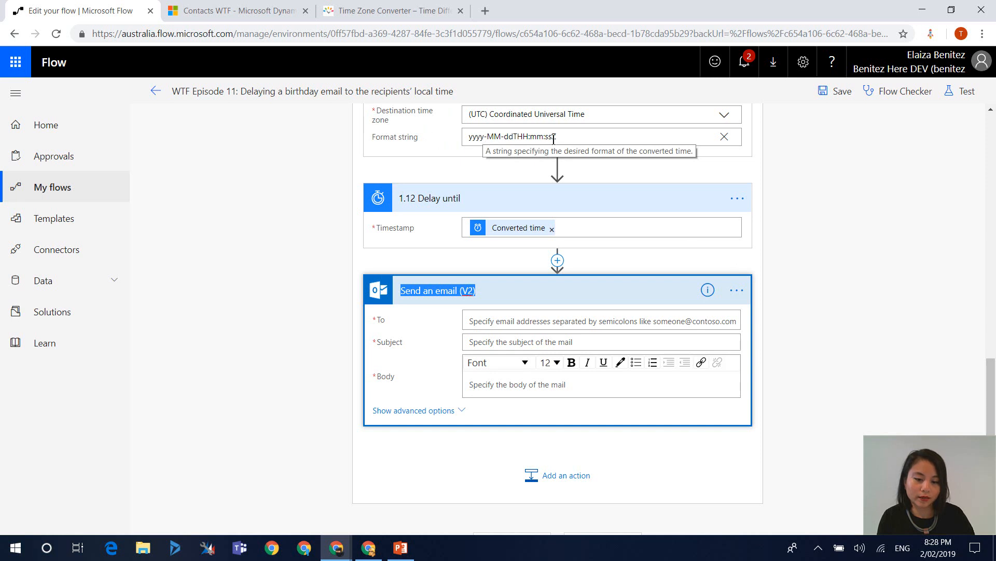
pyautogui.click(403, 292)
pyautogui.write('1.12')
pyautogui.click(453, 291)
pyautogui.press('BackSpace')
pyautogui.press('BackSpace')
pyautogui.write('birthday')
pyautogui.click(516, 290)
pyautogui.press('BackSpace')
pyautogui.press('BackSpace')
pyautogui.press('BackSpace')
pyautogui.press('BackSpace')
pyautogui.press('BackSpace')
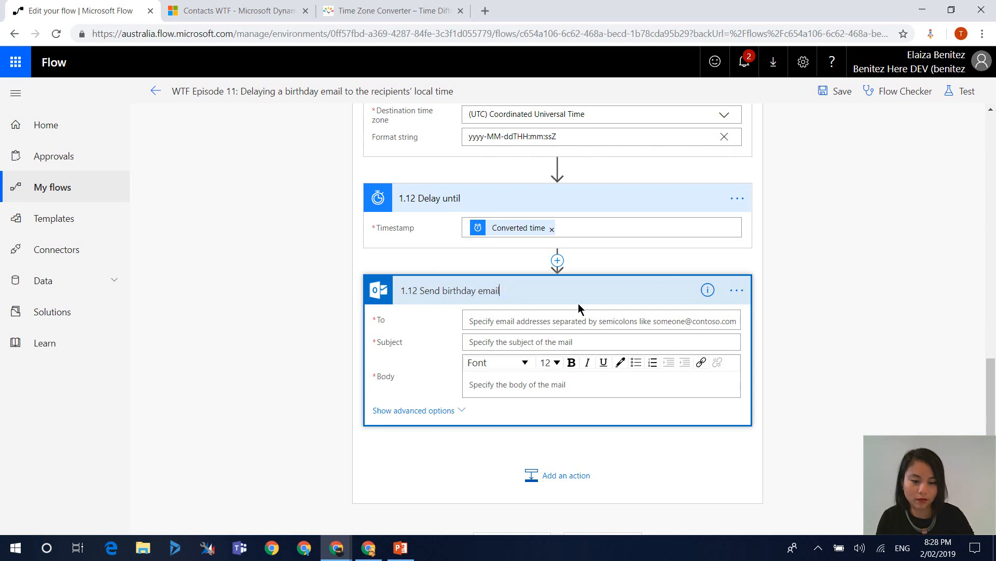
# - Set the birthday email's To field to the contact's Email dynamic value and its Subject to "Happy Birthday"
pyautogui.click(579, 321)
pyautogui.click(816, 411)
pyautogui.click(851, 278)
pyautogui.write('email')
pyautogui.click(820, 396)
pyautogui.click(580, 357)
pyautogui.write('Hapy Birthday')
pyautogui.click(487, 342)
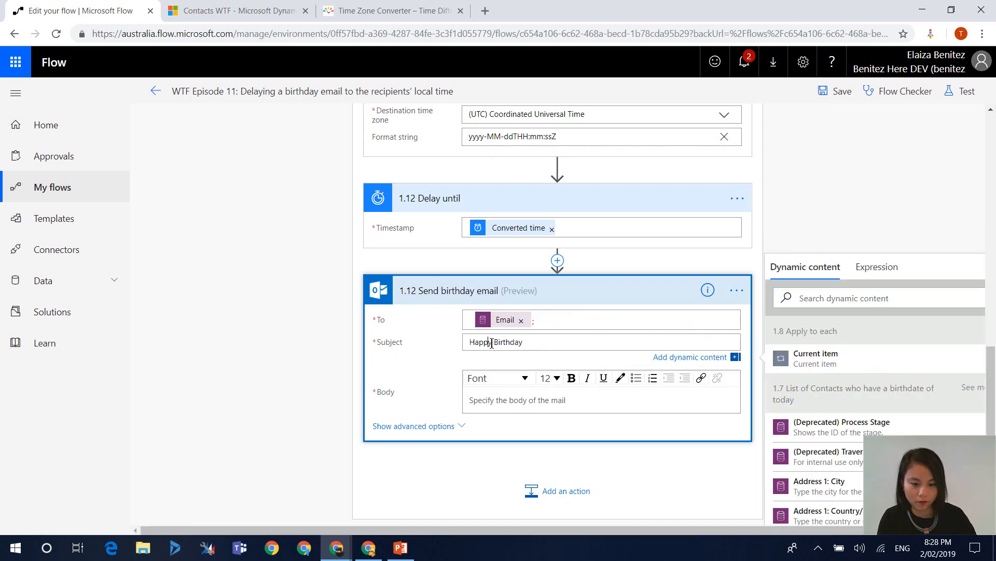
# - Write the email body as "Hi", the First Name dynamic value and a comma, "Happy Birthday!", "Best regards," and "Benitez Here" on separate lines
pyautogui.click(519, 400)
pyautogui.write('Hi')
pyautogui.click(817, 347)
pyautogui.write('First name')
pyautogui.click(816, 405)
pyautogui.click(575, 394)
pyautogui.write(', Happy Birthday!  ')
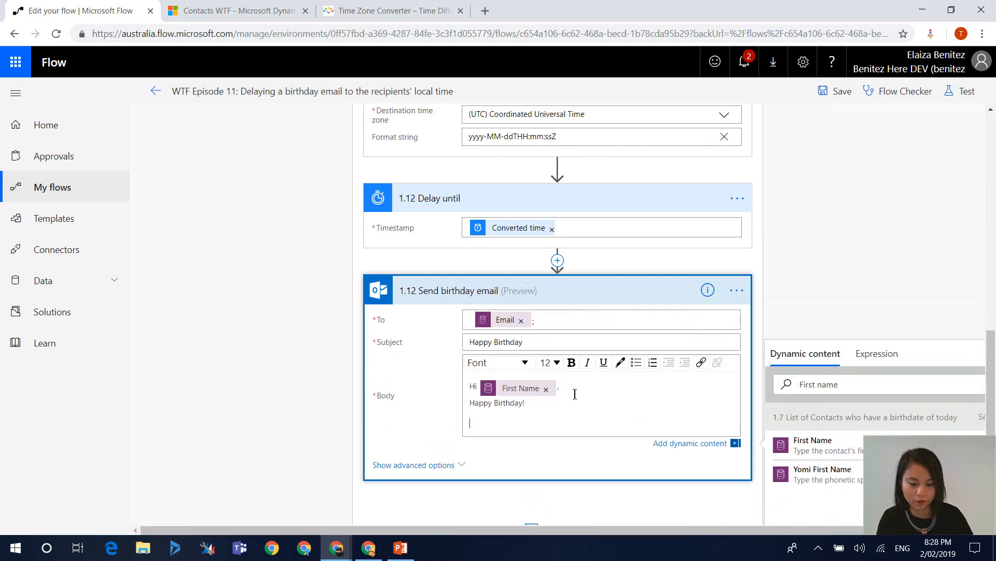
pyautogui.write('Best regards, Benitez Here')
# - Set the Start time of the 1.1 Daily Recurrence trigger to 2019-02-02T20:30:00
pyautogui.scroll(6, 974, 168)
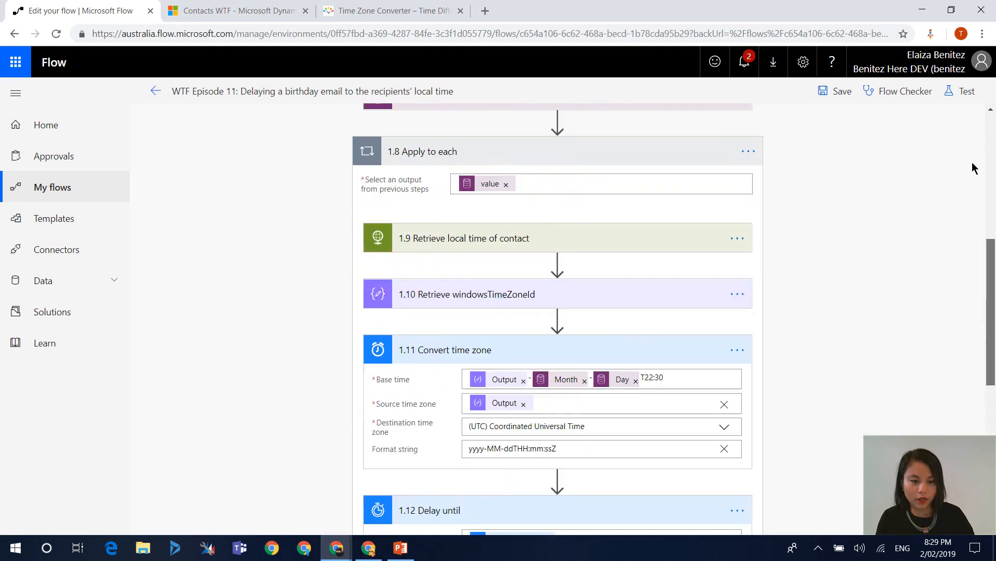
pyautogui.moveTo(972, 163); pyautogui.dragTo(979, 59)
pyautogui.moveTo(991, 360); pyautogui.dragTo(981, 113)
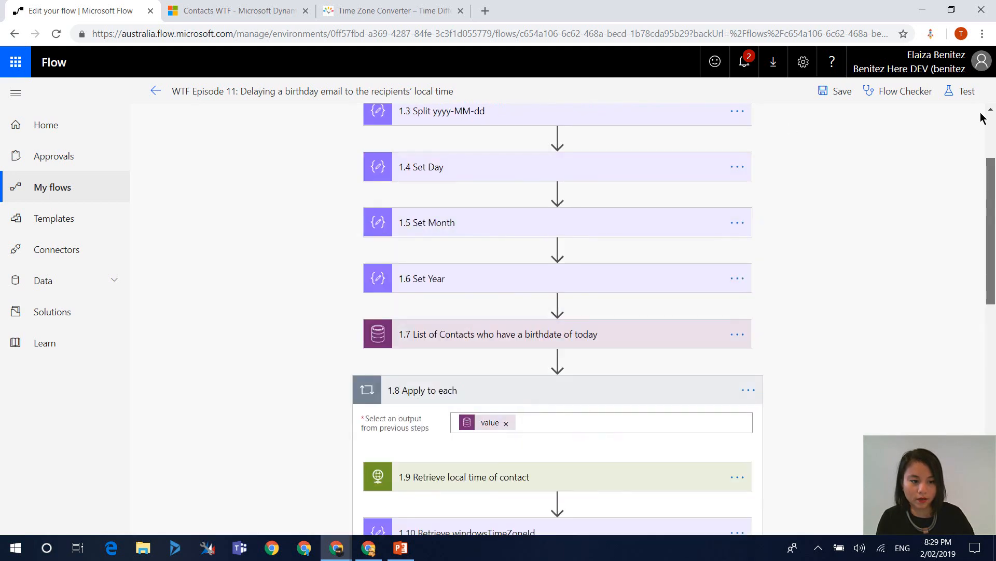
pyautogui.scroll(2, 982, 119)
pyautogui.click(583, 134)
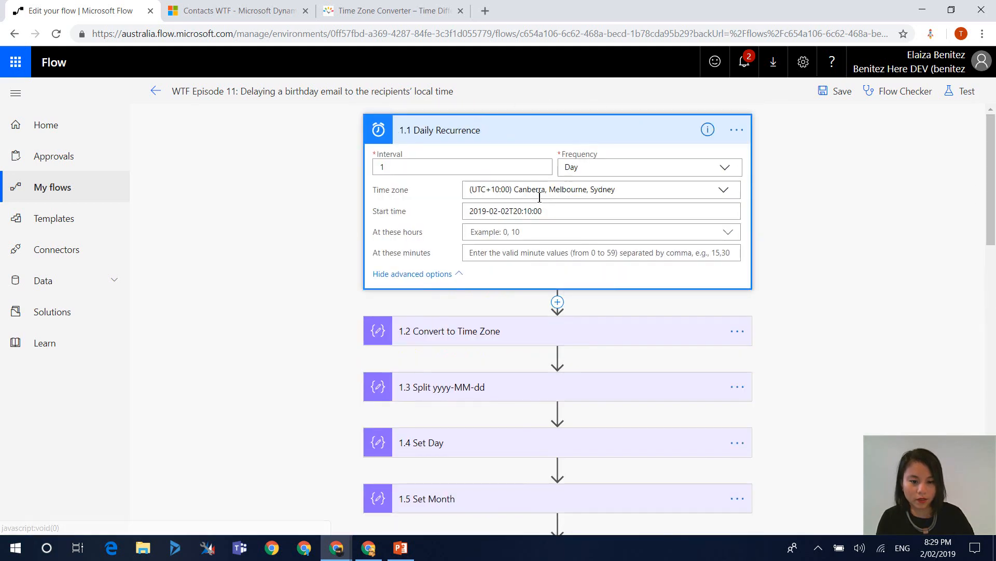
pyautogui.click(532, 210)
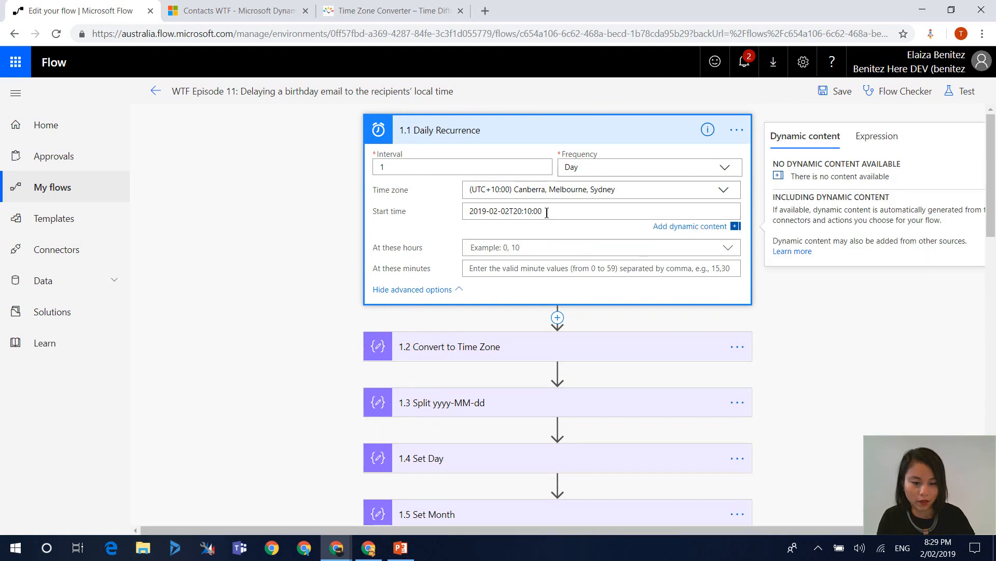
pyautogui.press('BackSpace')
pyautogui.press('BackSpace')
pyautogui.press('BackSpace')
pyautogui.write('30')
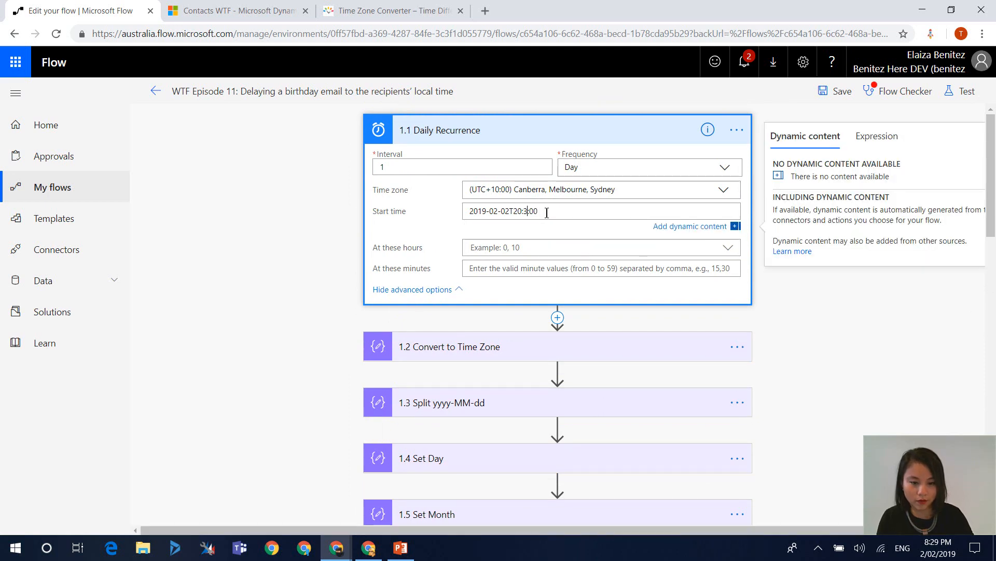
# - Set the time part of the Base time in 1.11 Convert time zone to T22:31 and save the flow
pyautogui.scroll(-15, 878, 362)
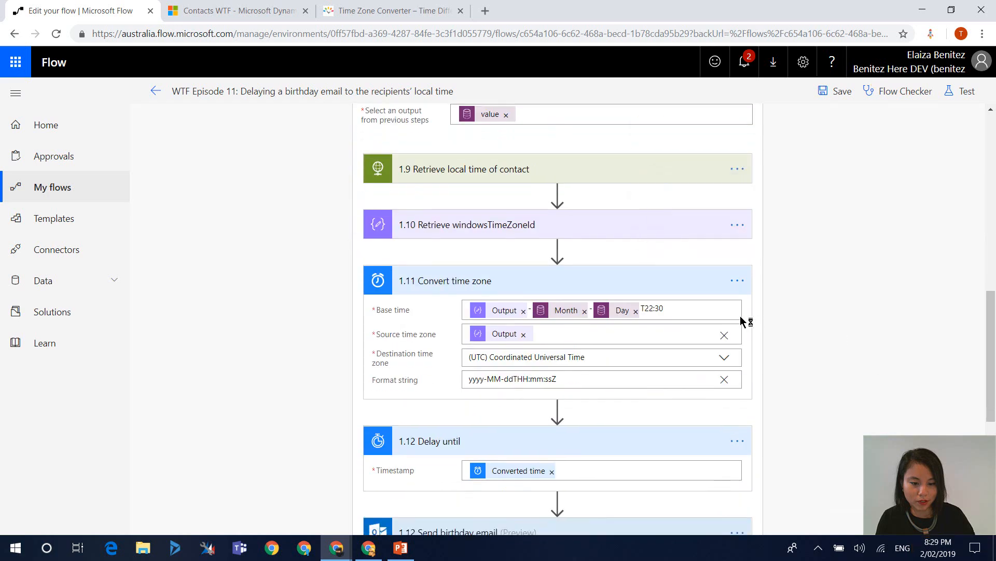
pyautogui.click(671, 311)
pyautogui.press('BackSpace')
pyautogui.write('1')
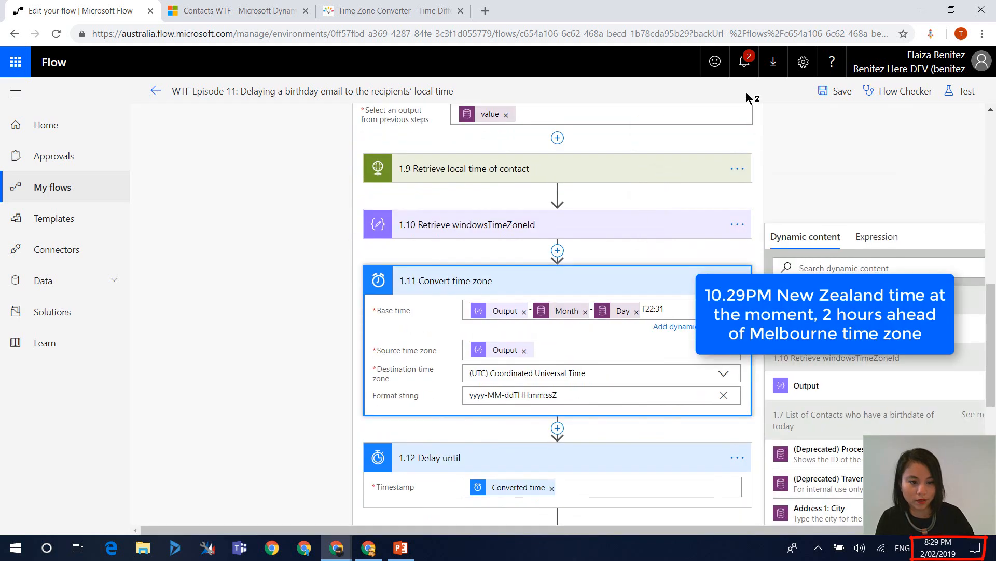
pyautogui.click(826, 95)
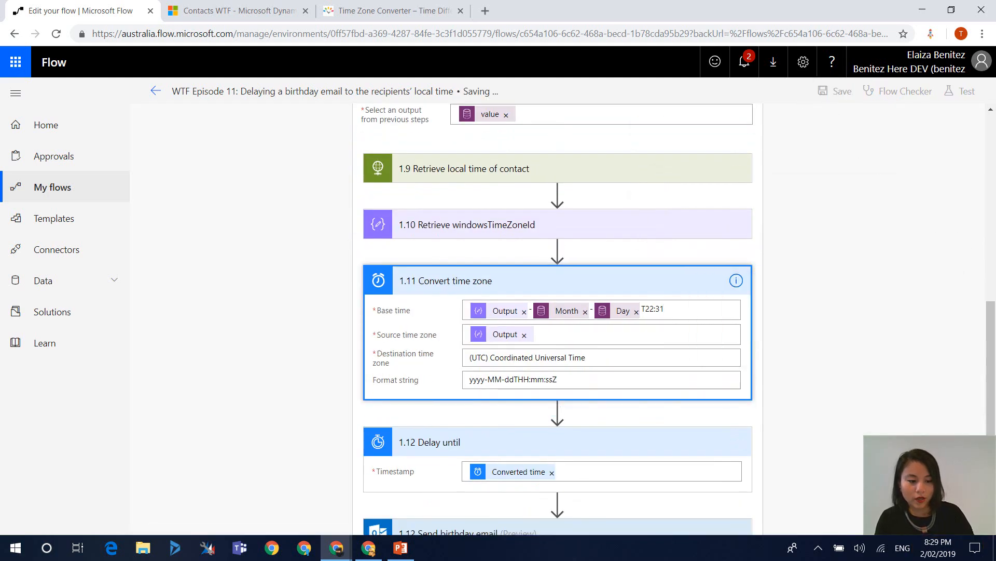
# - Review the flow from 1.1 Daily Recurrence on, examining the time zone conversion, the date split and the contact list's Filter Query
pyautogui.scroll(15, 506, 180)
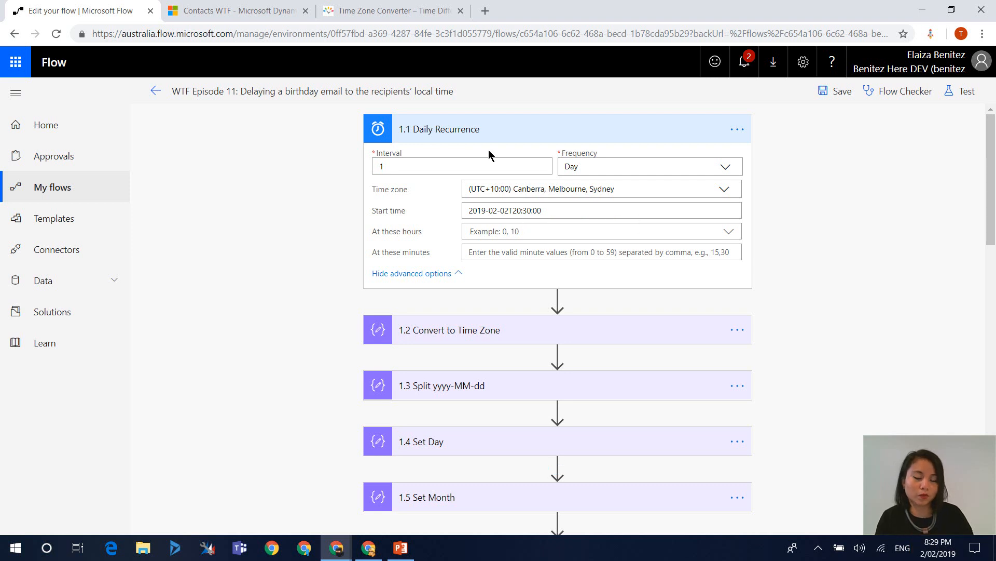
pyautogui.click(496, 136)
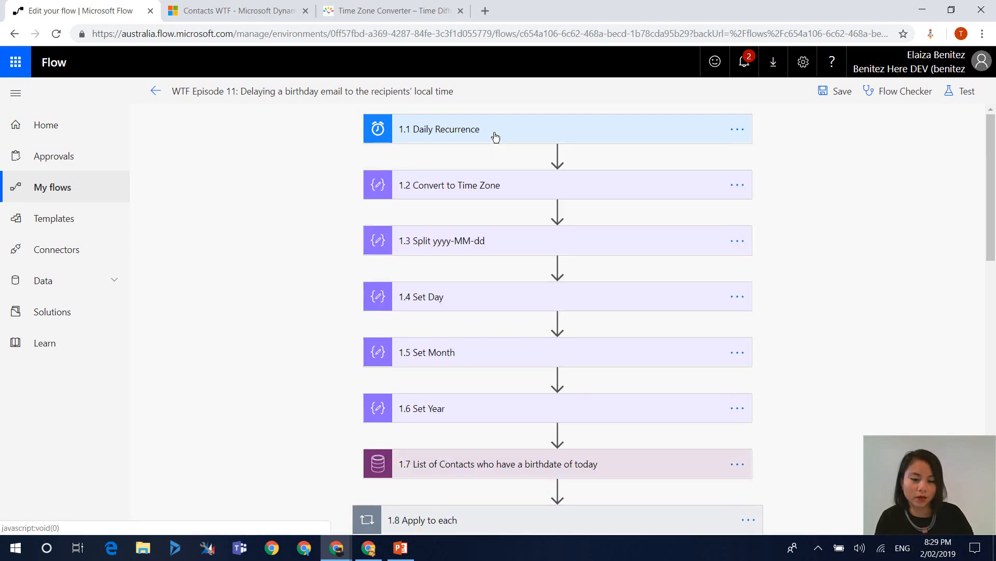
pyautogui.click(452, 193)
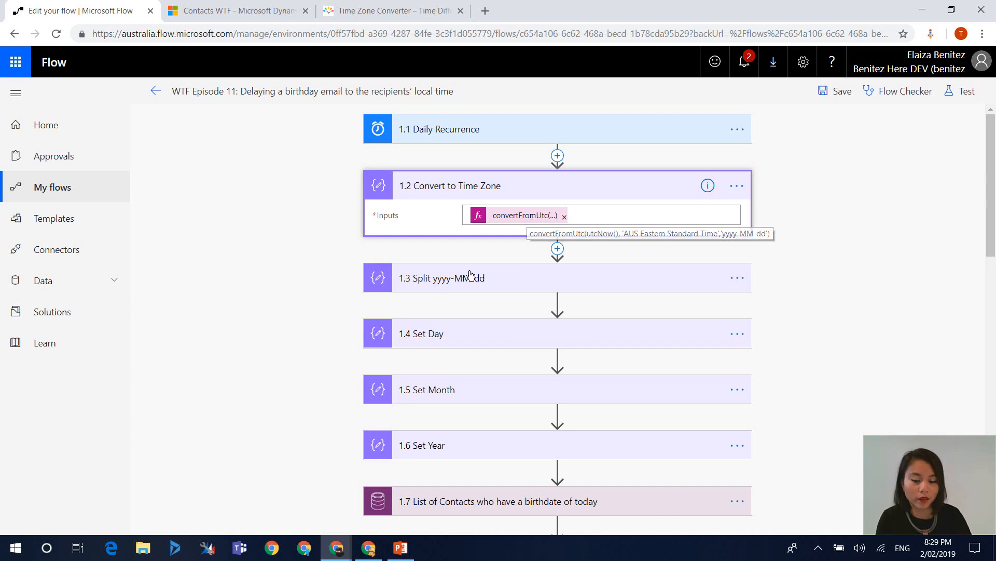
pyautogui.click(457, 280)
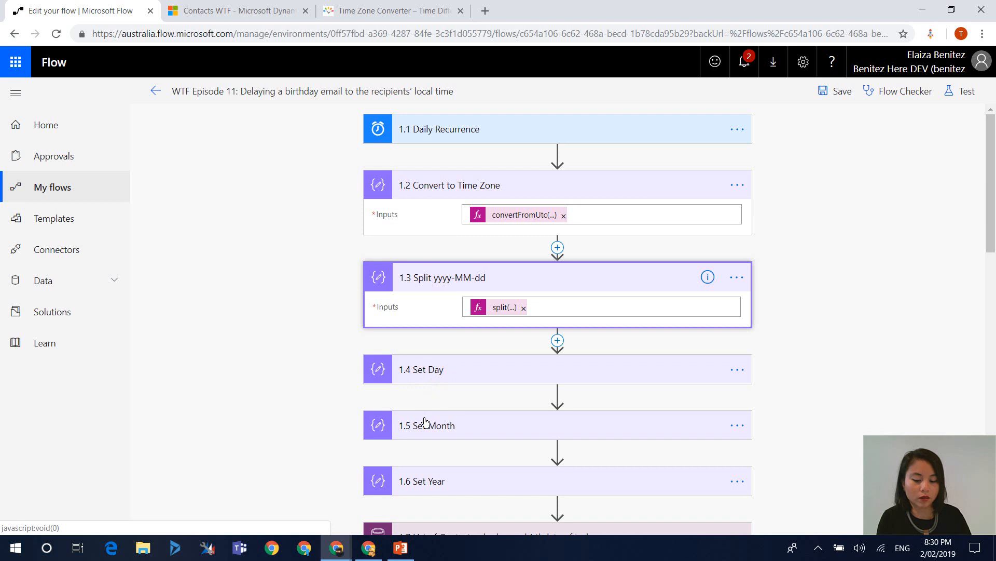
pyautogui.scroll(-4, 569, 383)
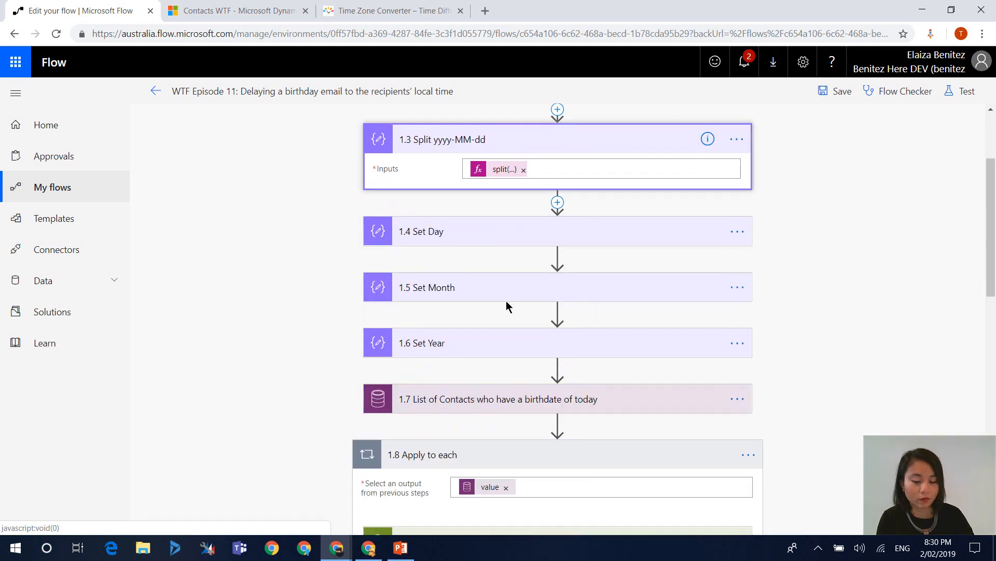
pyautogui.click(460, 353)
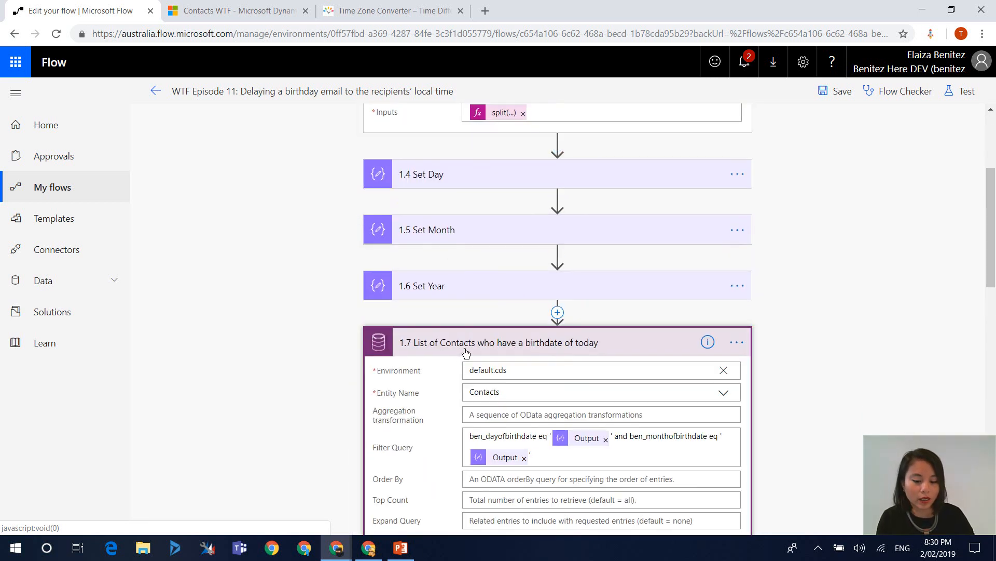
pyautogui.scroll(-1, 465, 349)
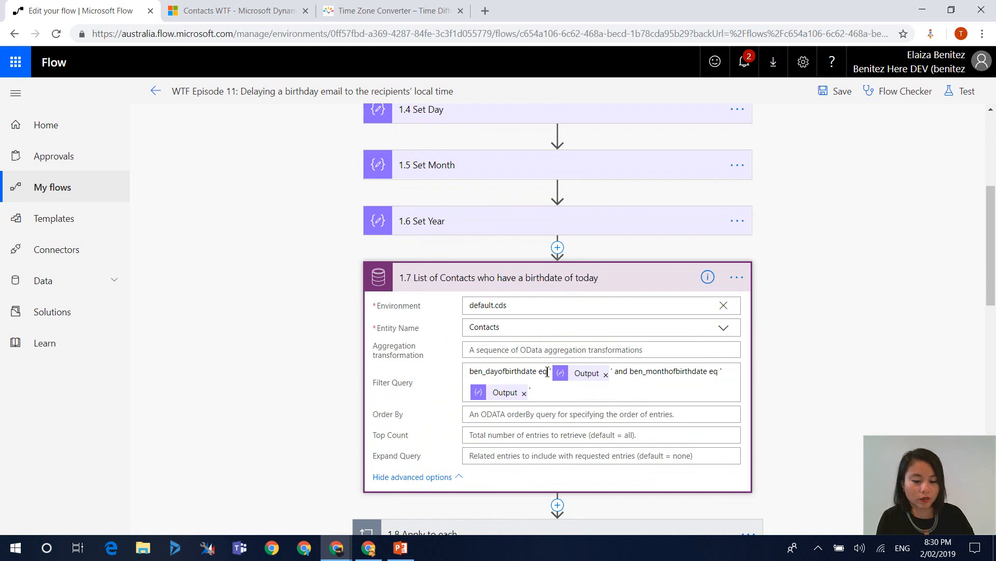
pyautogui.moveTo(586, 379)
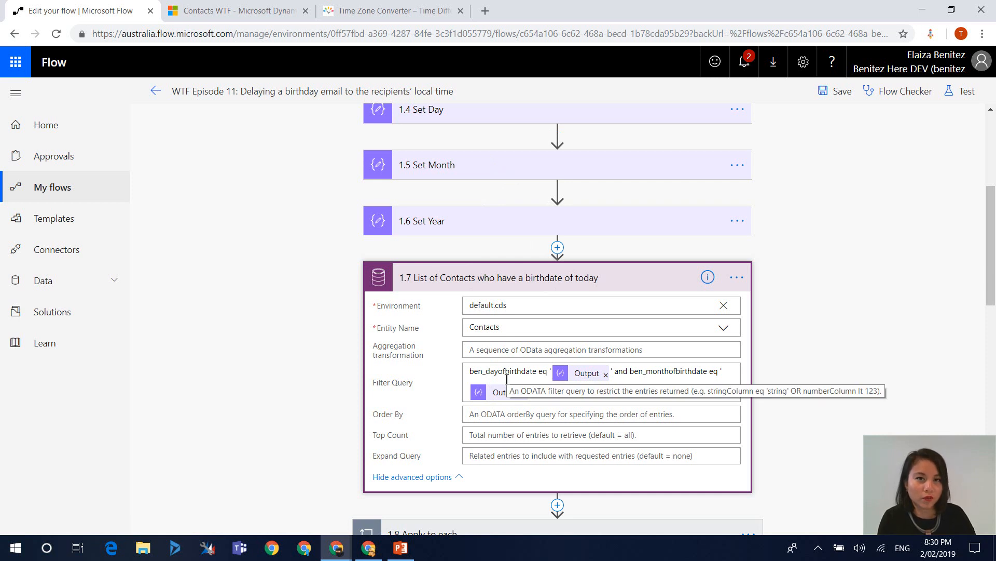
pyautogui.click(495, 278)
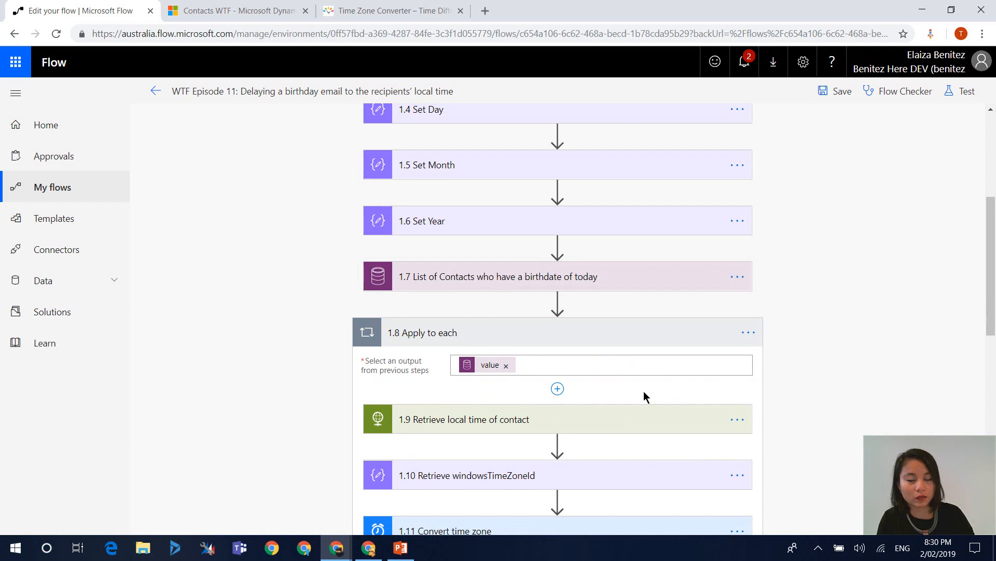
# - Review the actions inside 1.8 Apply to each, from retrieving the contact's local time through to sending the birthday email
pyautogui.scroll(-3, 643, 391)
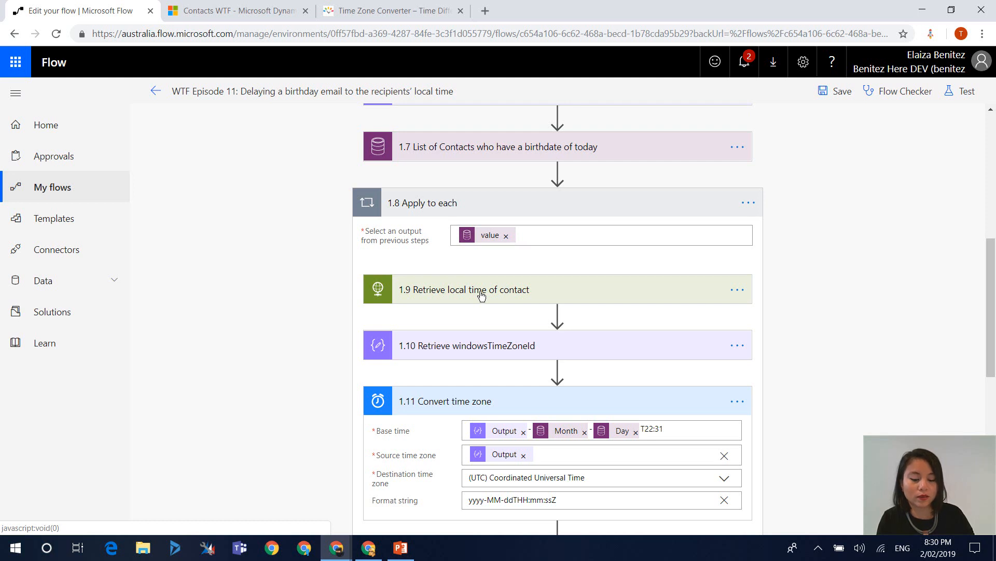
pyautogui.scroll(-1, 482, 294)
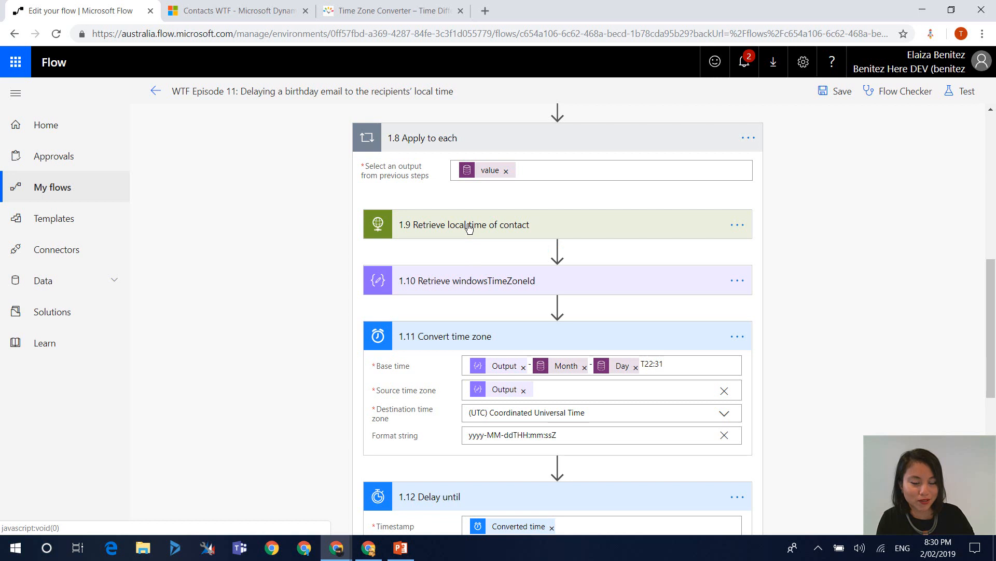
pyautogui.scroll(-2, 469, 228)
pyautogui.scroll(-1, 452, 211)
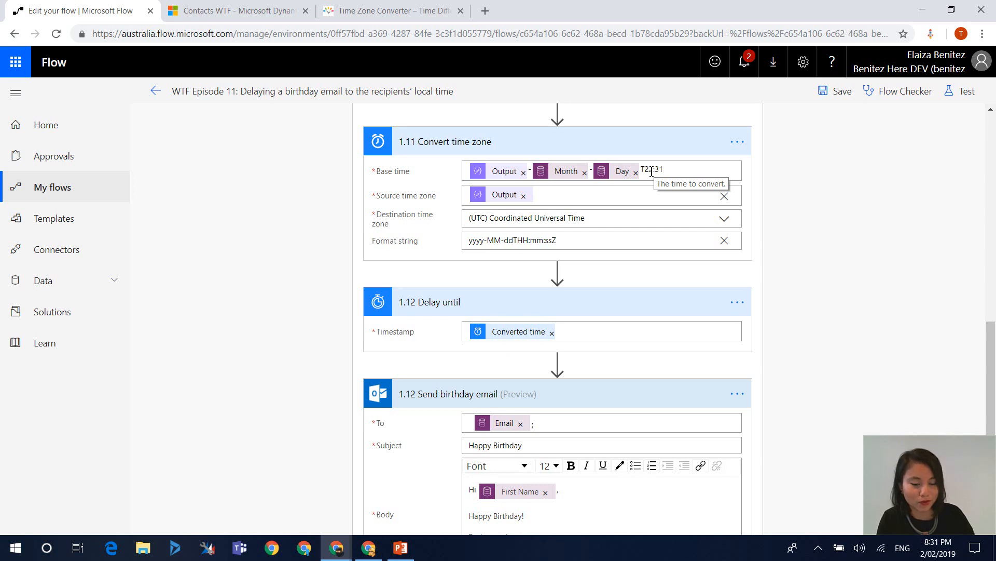
pyautogui.scroll(-3, 651, 172)
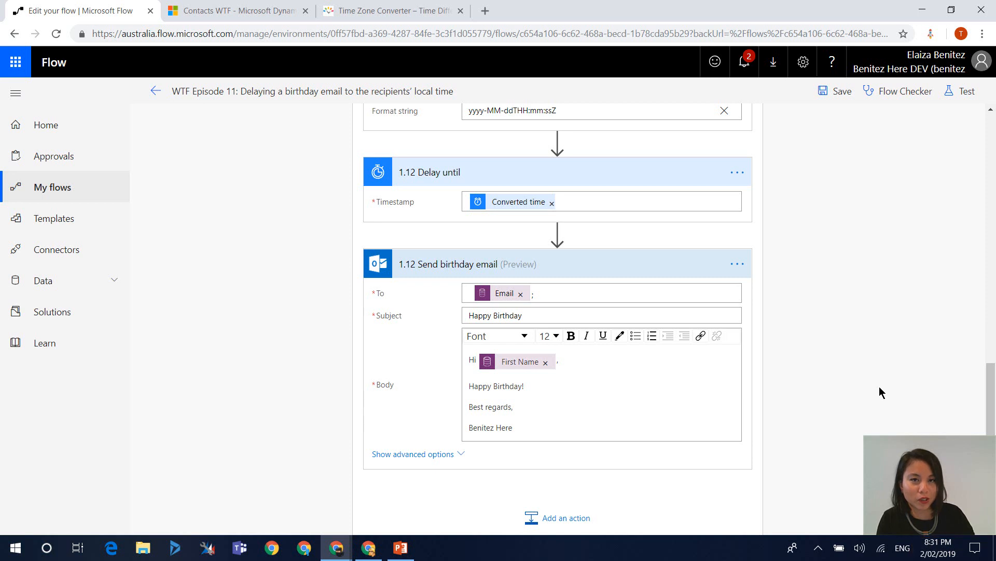
# - Switch to the Gmail inbox and open the Happy Birthday email to check its greeting and arrival time
pyautogui.click(369, 558)
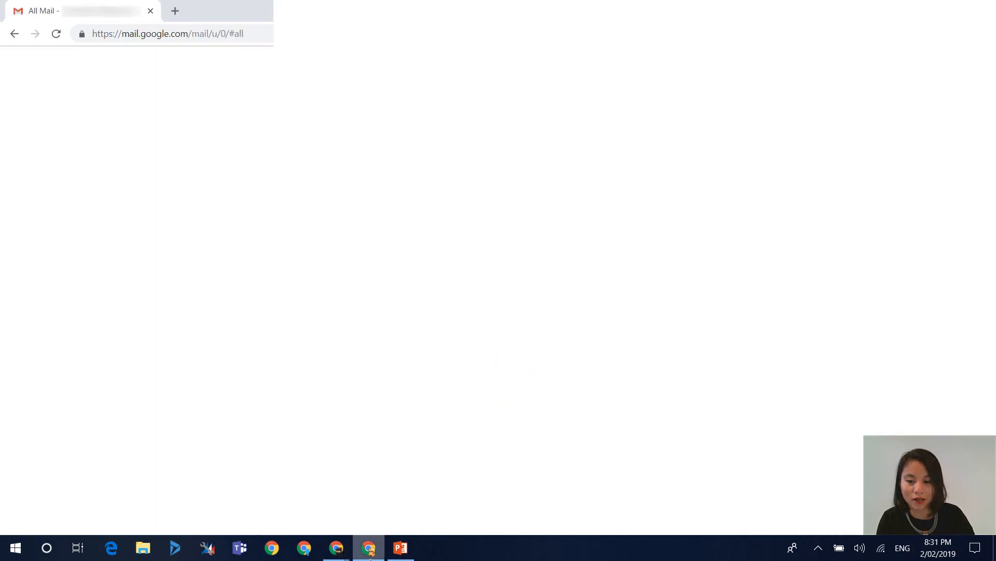
pyautogui.click(68, 155)
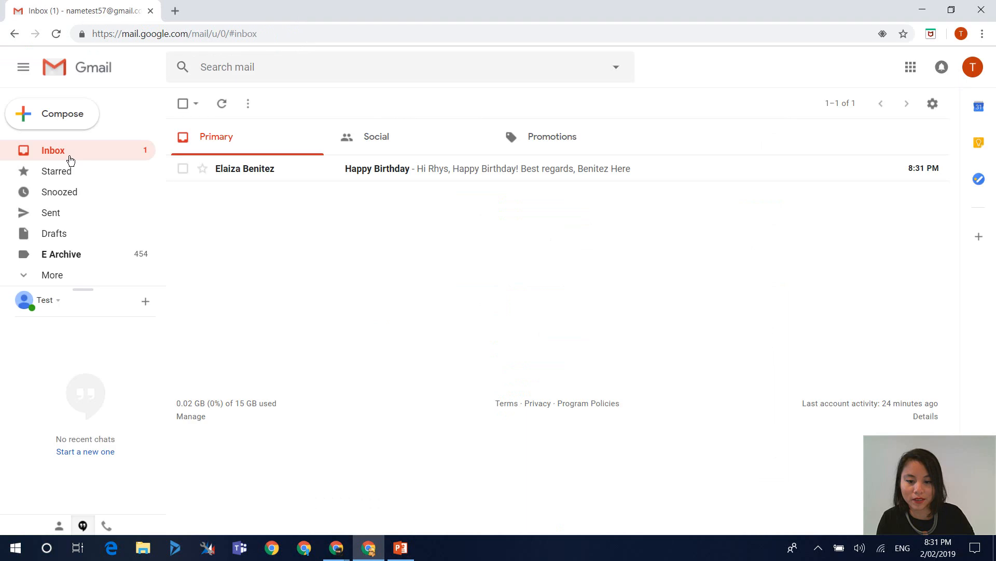
pyautogui.click(409, 175)
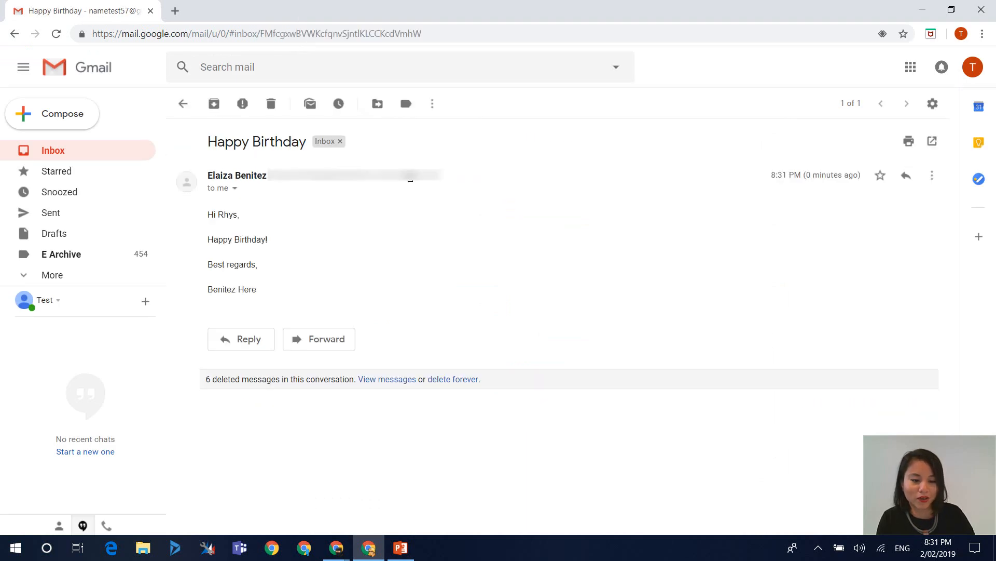
pyautogui.moveTo(773, 182)
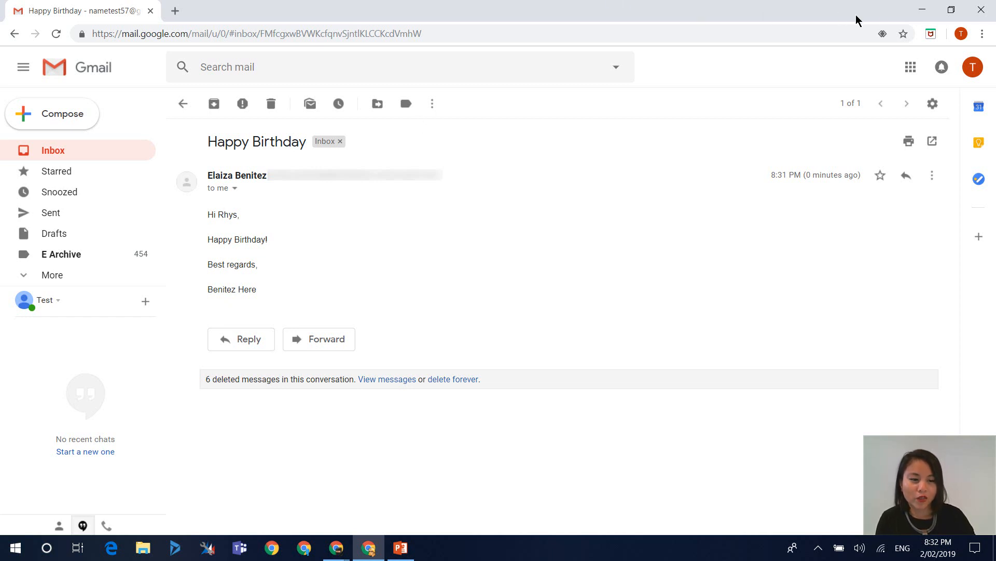
# - Return to Microsoft Flow, leave the flow editor and open the currently running entry in the run history
pyautogui.moveTo(337, 549)
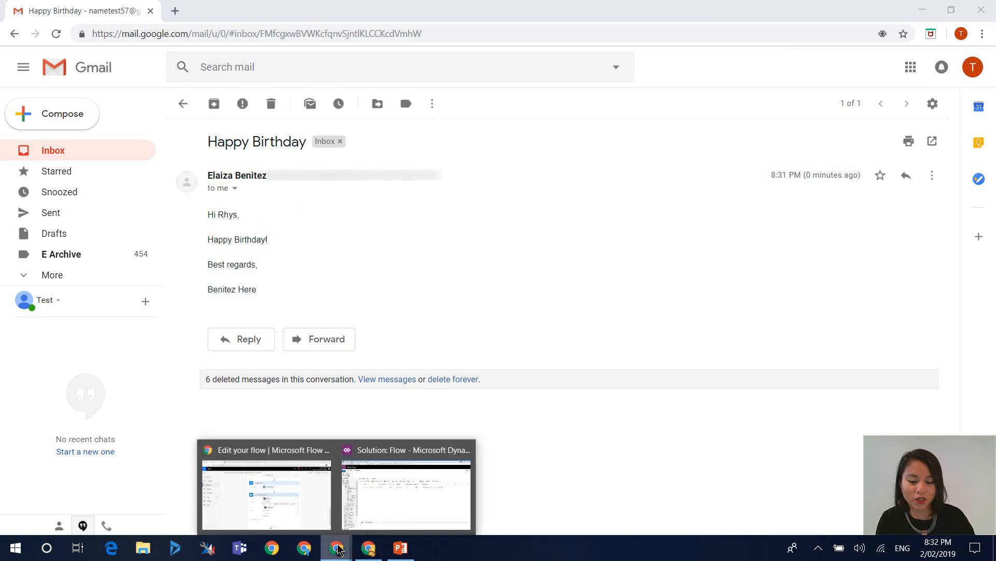
pyautogui.click(271, 500)
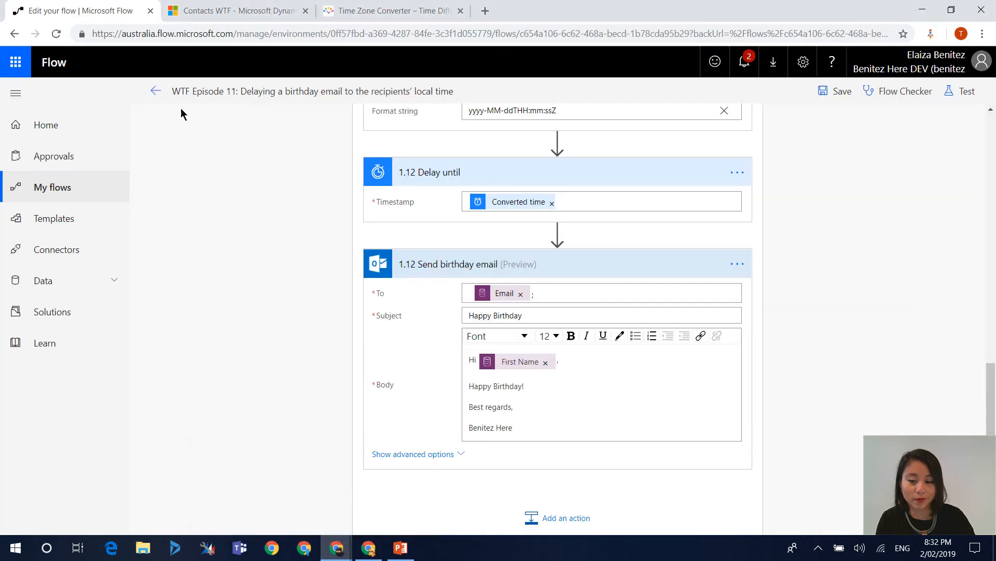
pyautogui.click(155, 93)
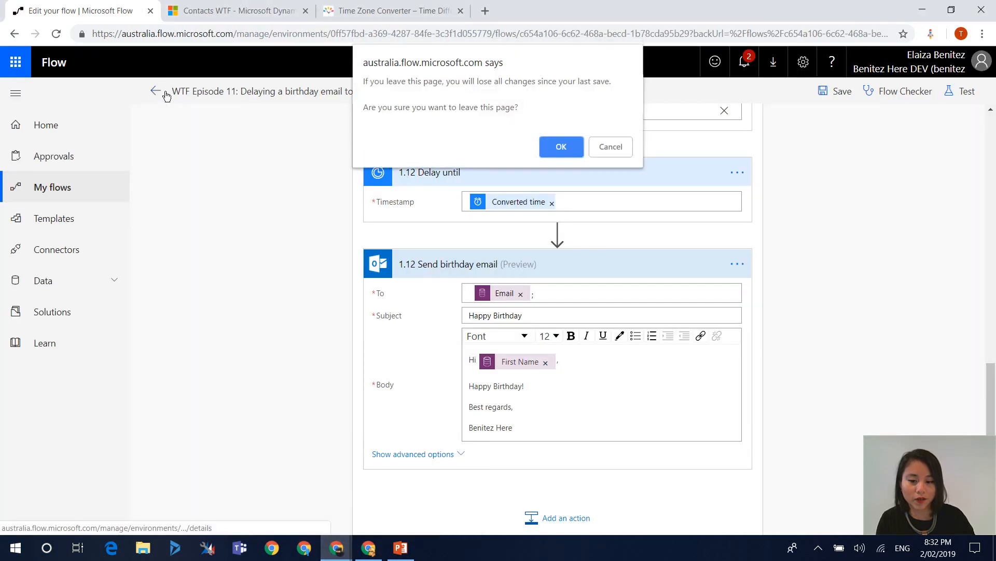
pyautogui.click(569, 149)
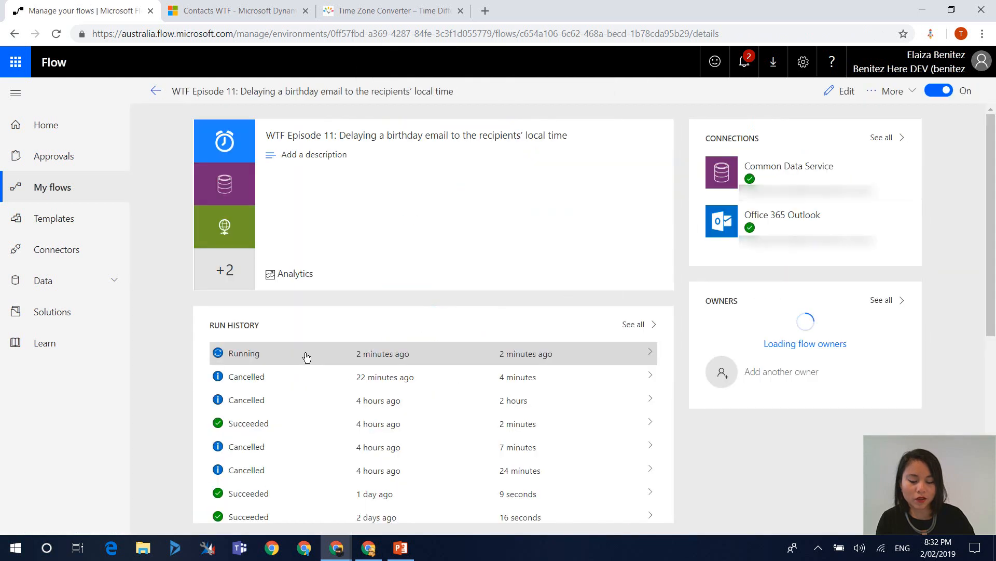
pyautogui.click(305, 353)
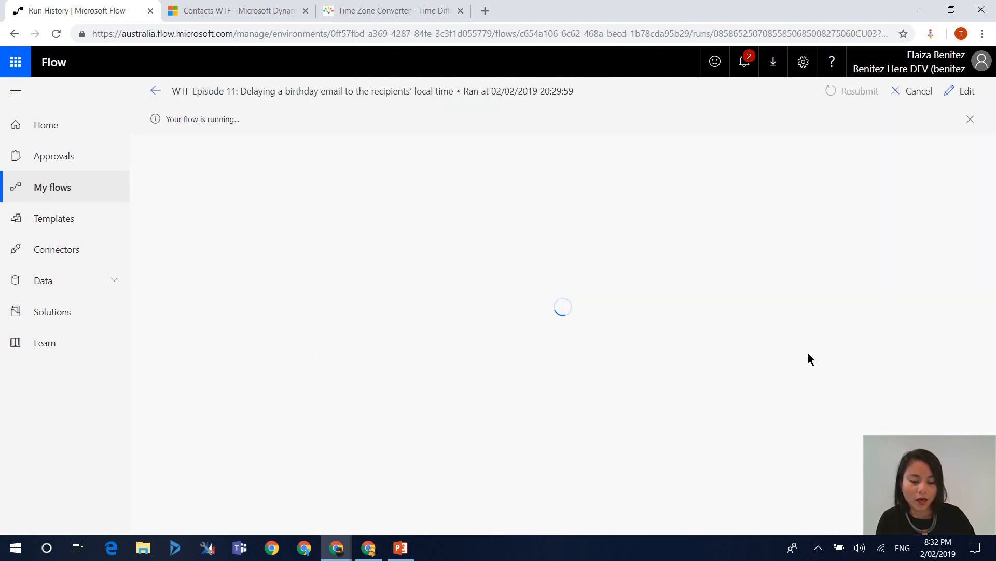
pyautogui.scroll(-1, 809, 353)
pyautogui.scroll(-1, 809, 353)
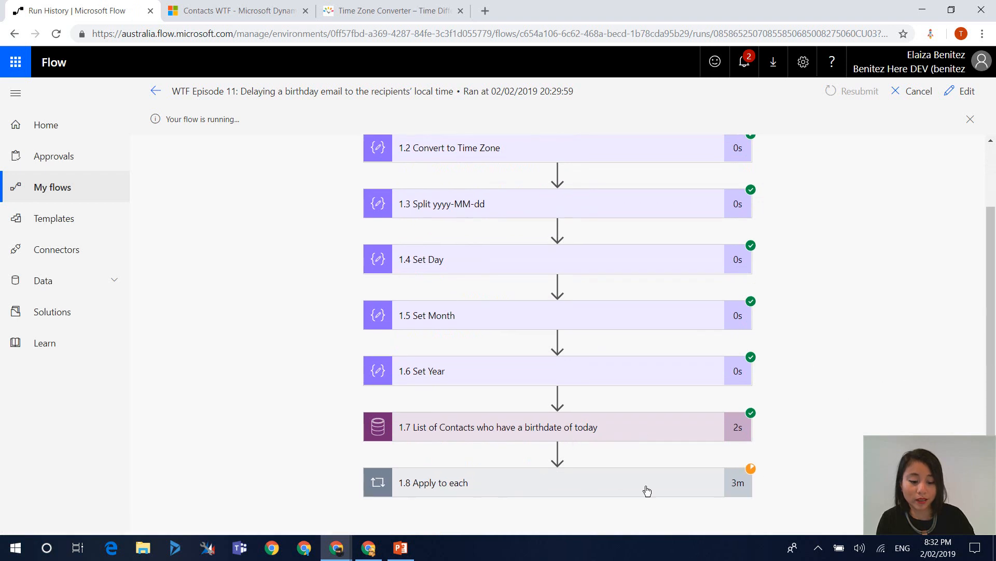
# - Expand 1.8 Apply to each in the run and show its second iteration
pyautogui.click(681, 475)
pyautogui.scroll(-5, 850, 412)
pyautogui.scroll(-1, 850, 412)
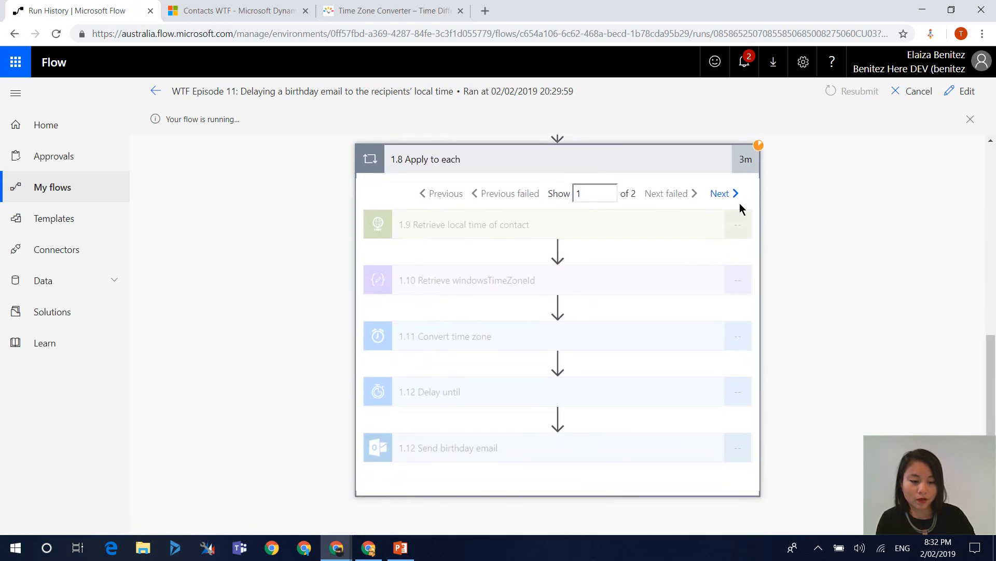
pyautogui.click(733, 201)
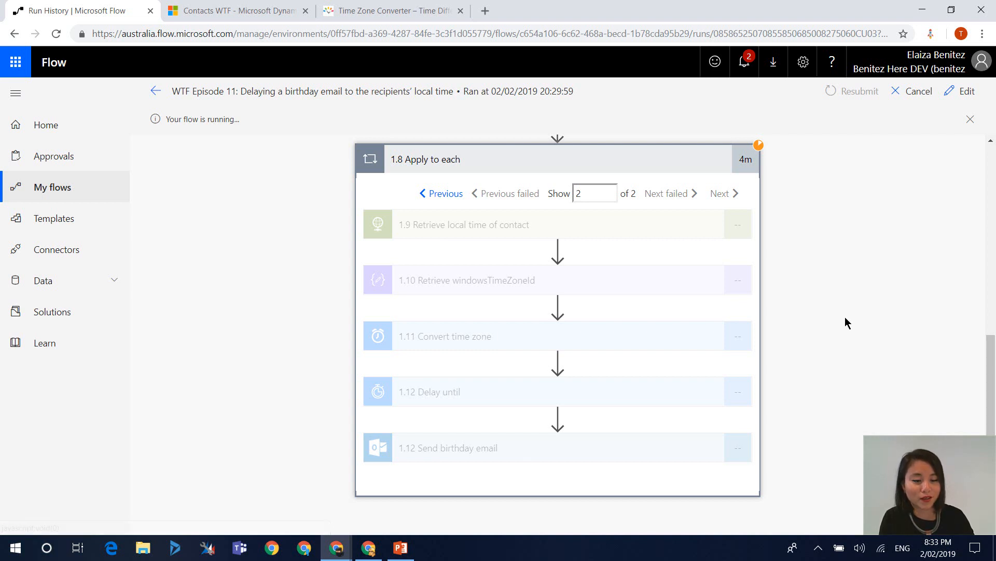
# - Reopen the flow for editing and examine the Concurrency Control settings of 1.8 Apply to each, leaving without changes
pyautogui.click(967, 92)
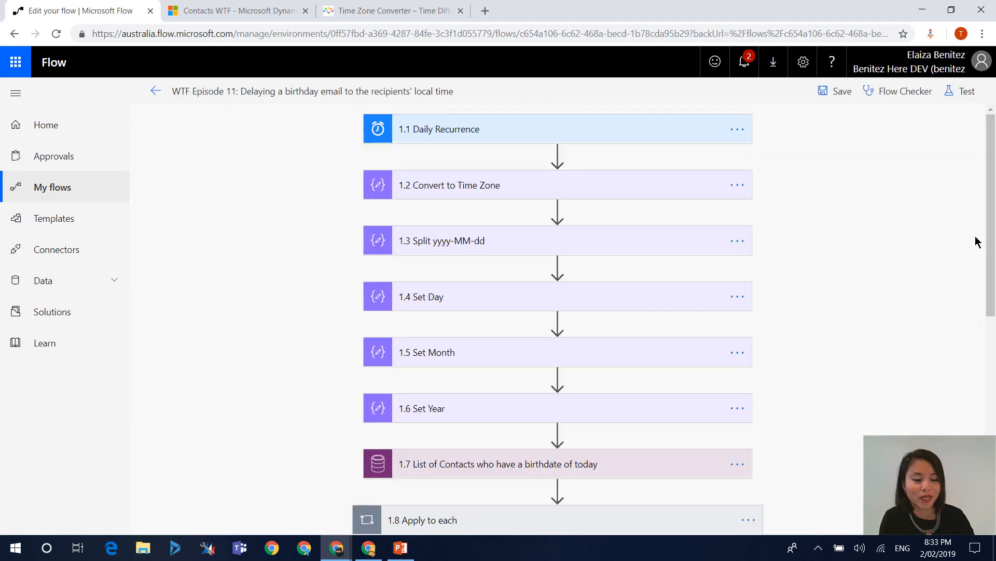
pyautogui.moveTo(990, 241); pyautogui.dragTo(981, 410)
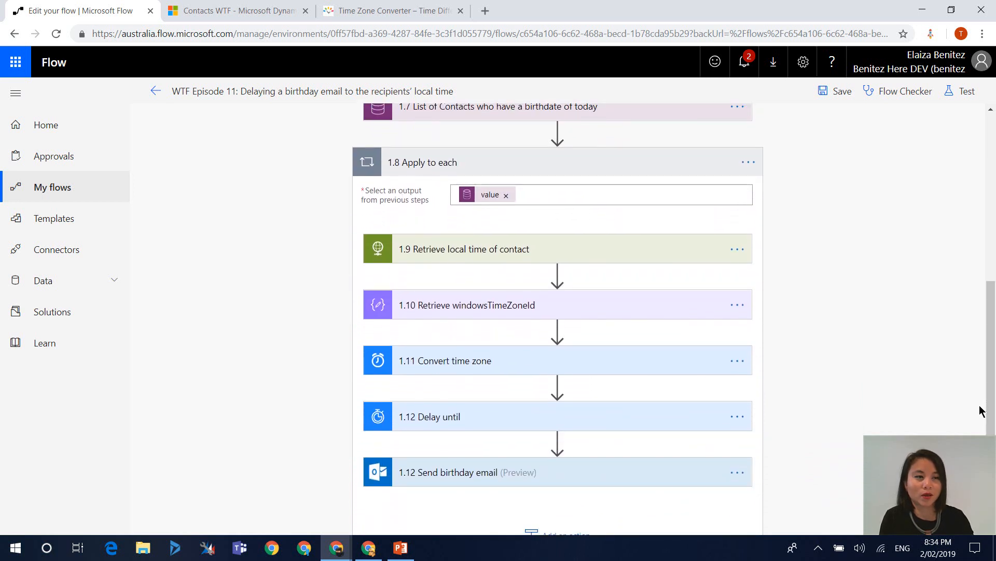
pyautogui.click(745, 164)
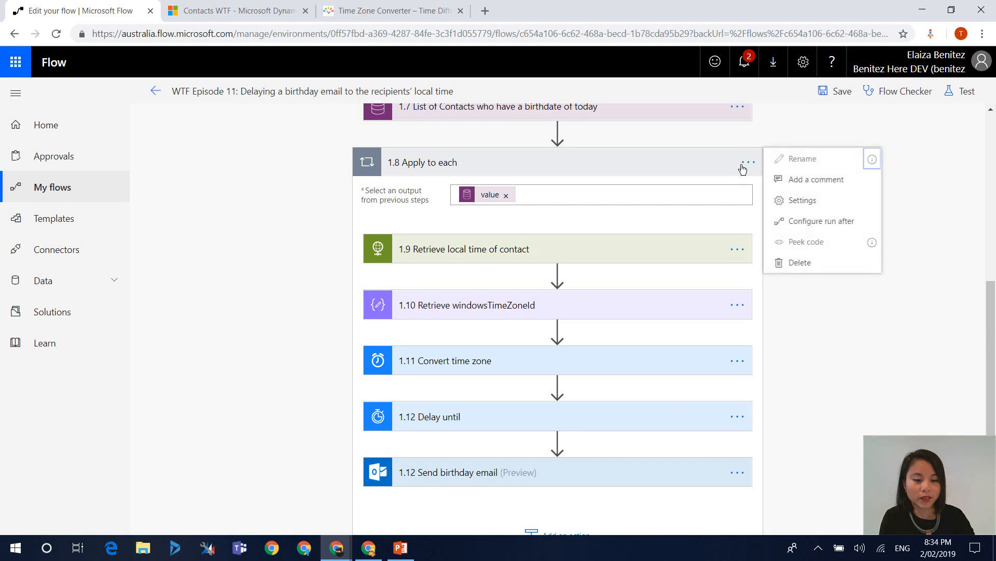
pyautogui.click(808, 202)
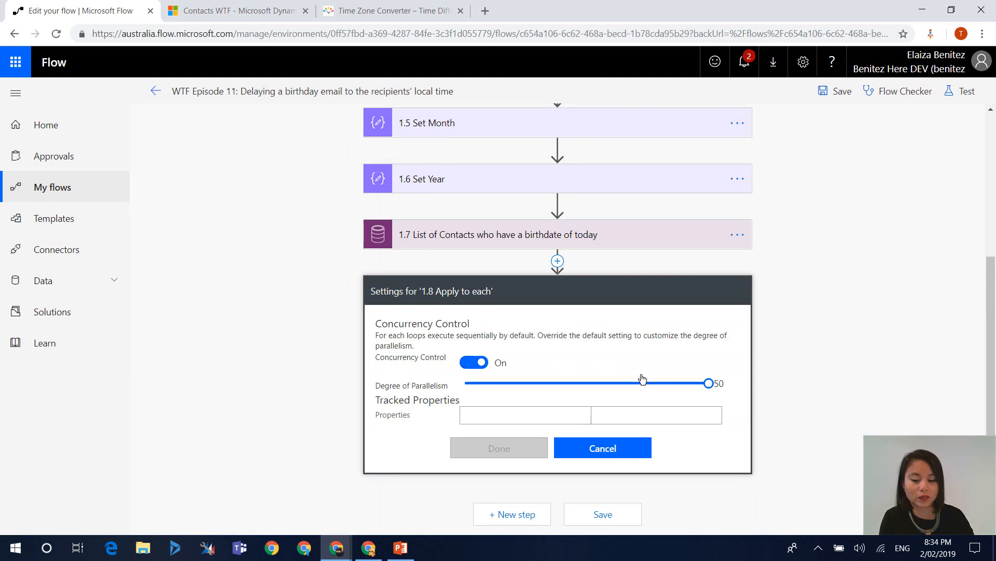
pyautogui.click(622, 447)
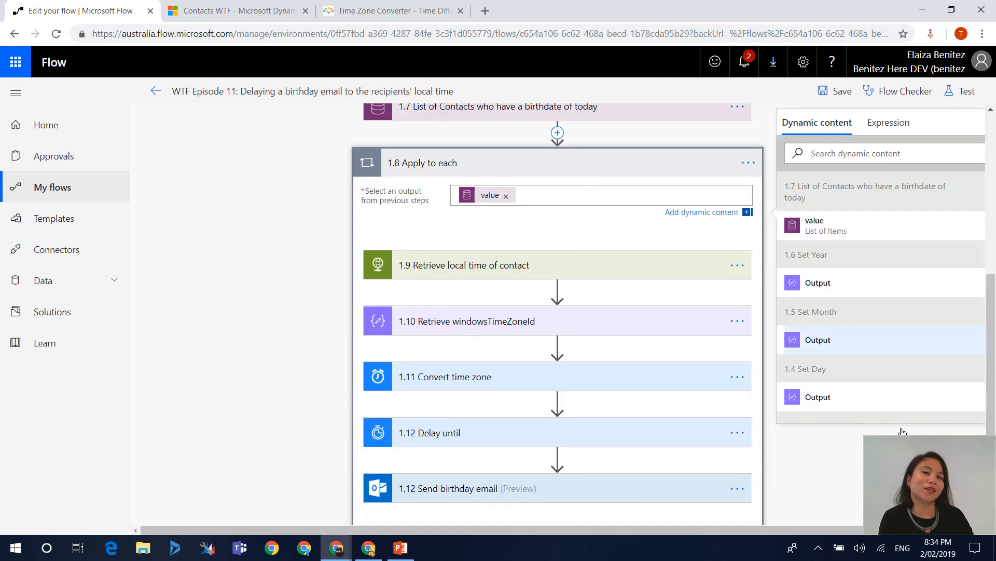